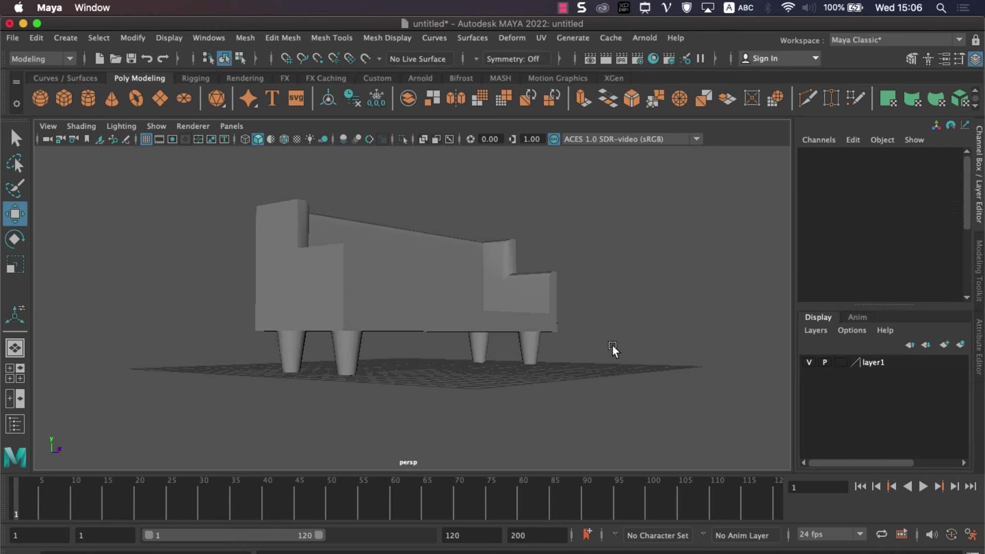
- Lower the seat cushion onto the sofa seat and push it back toward the backrest
mouse_move(612, 346)
left_mouse_down("alt")
mouse_move(565, 381)
mouse_move(512, 392)
mouse_move(531, 392)
left_mouse_up("alt")
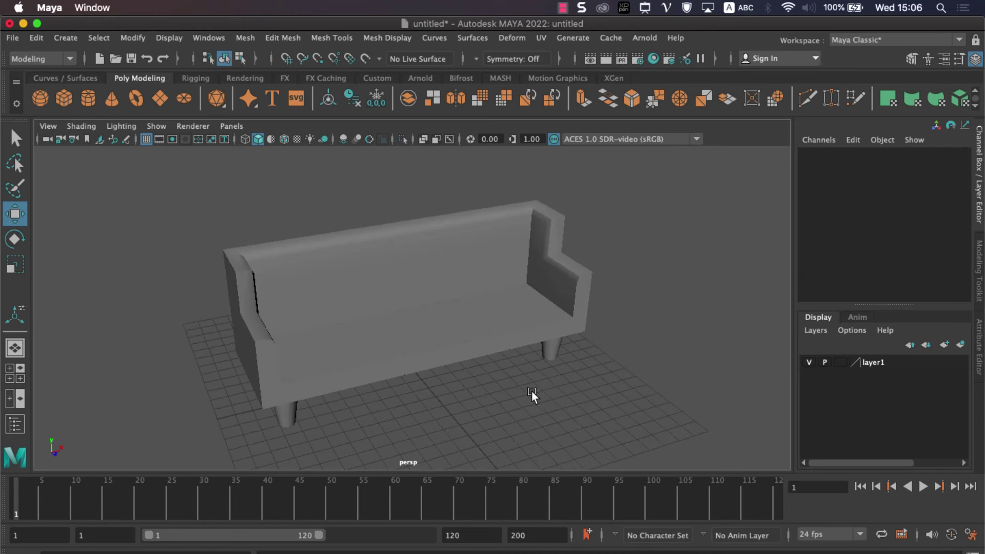
left_click(287, 281)
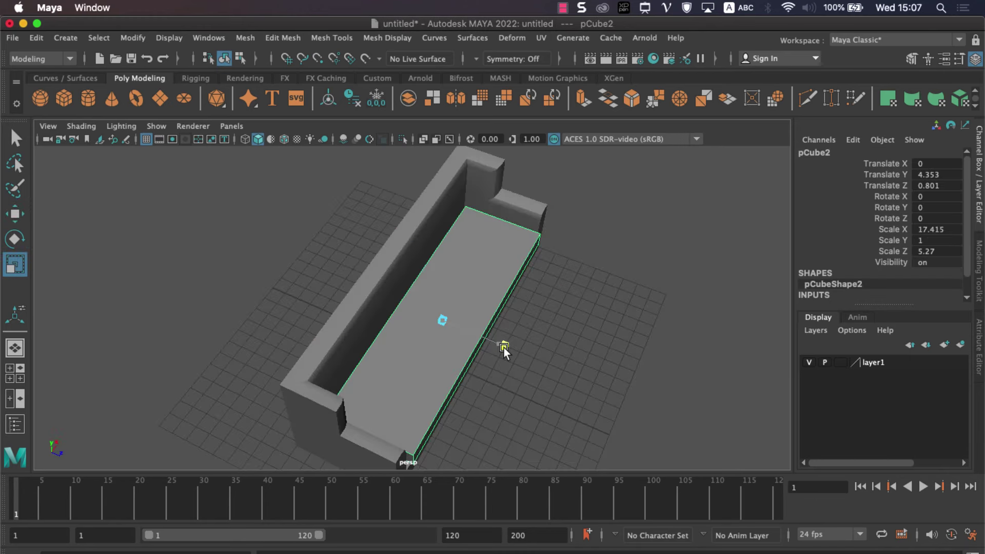
mouse_move(504, 348)
left_mouse_down("alt")
mouse_move(431, 332)
mouse_move(441, 343)
left_mouse_up("alt")
left_click(15, 214)
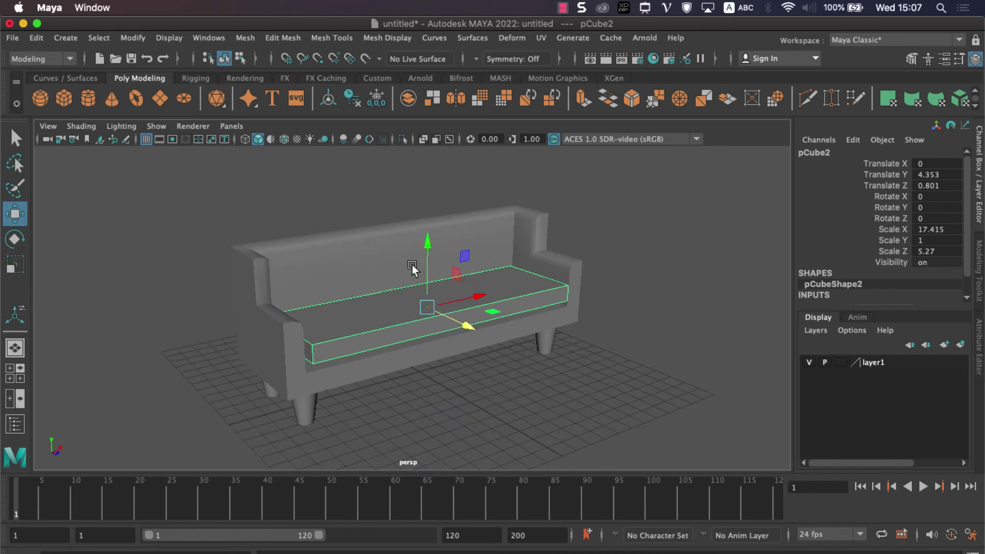
left_click_drag(428, 252, 429, 260)
left_click_drag(455, 330, 458, 331)
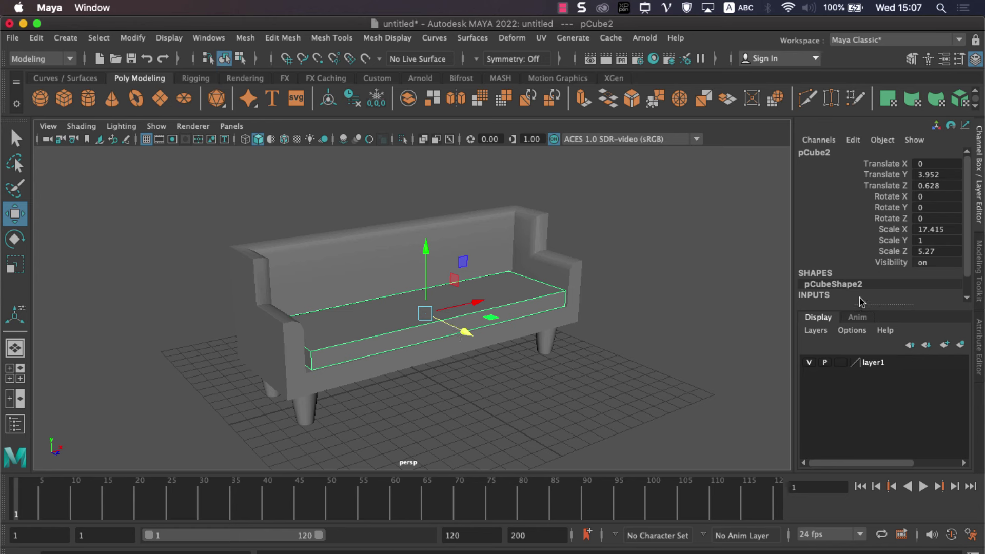
- Set the cushion's polyCube subdivisions to width 25 and depth 10
scroll(864, 215, "down", 1)
left_click(825, 284)
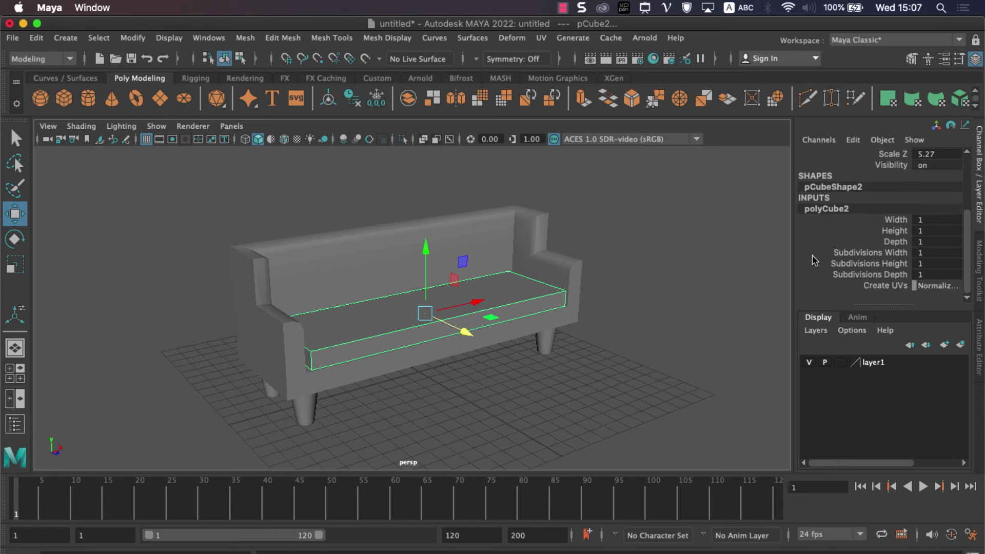
left_click(860, 254)
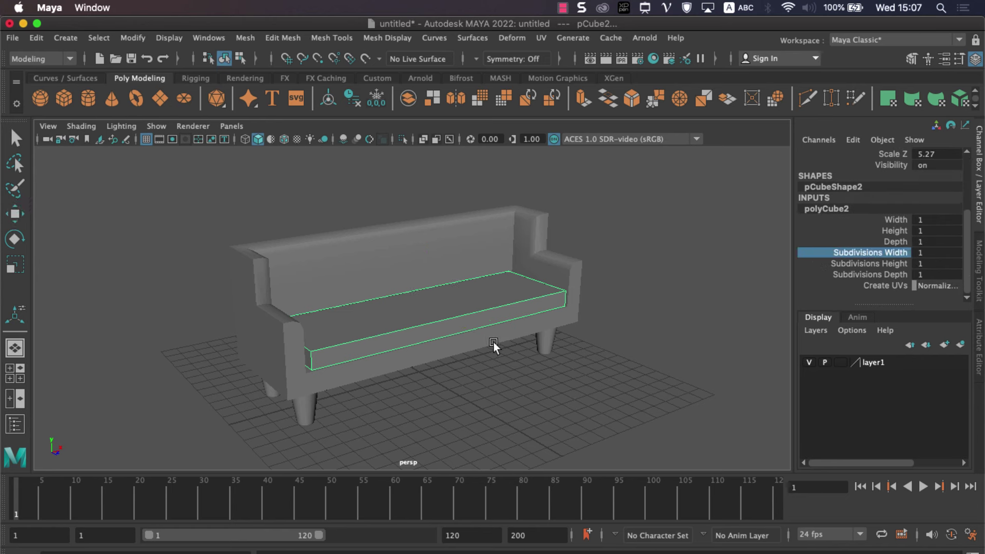
middle_click_drag(494, 343, 655, 333)
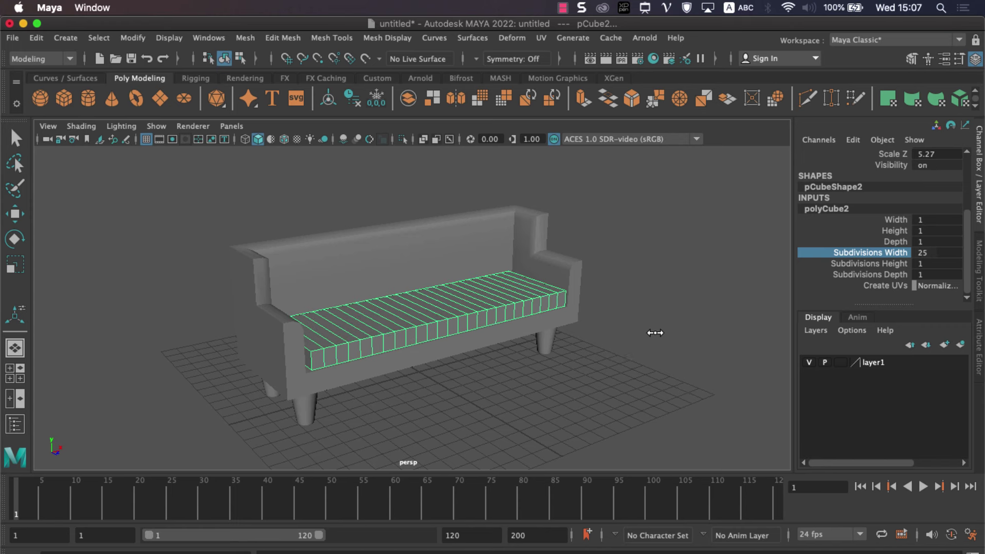
left_click(840, 275)
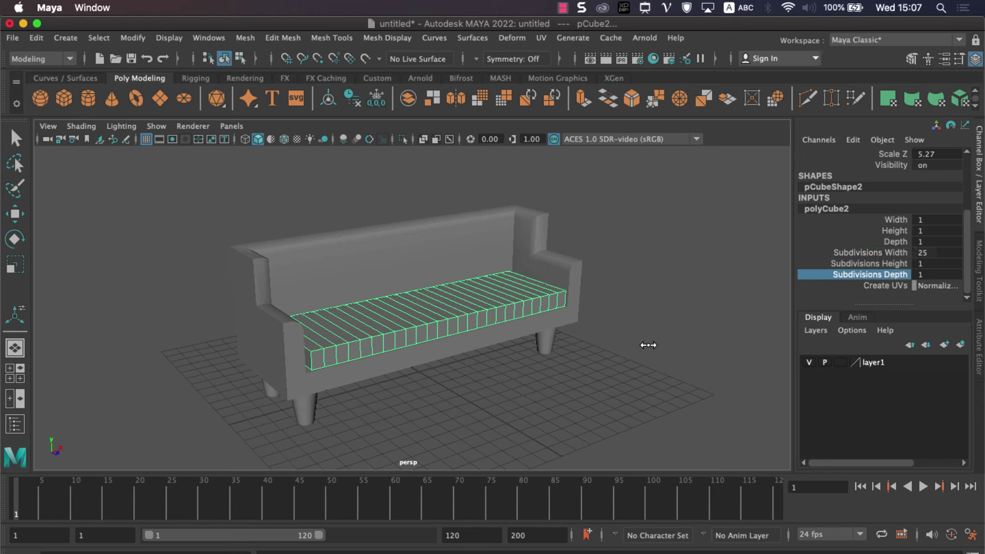
middle_click_drag(648, 346, 710, 338)
- Raise the cushion's height subdivisions to 2 and width subdivisions to 26
mouse_move(699, 340)
left_mouse_down("alt")
mouse_move(521, 396)
mouse_move(636, 353)
left_mouse_up("alt")
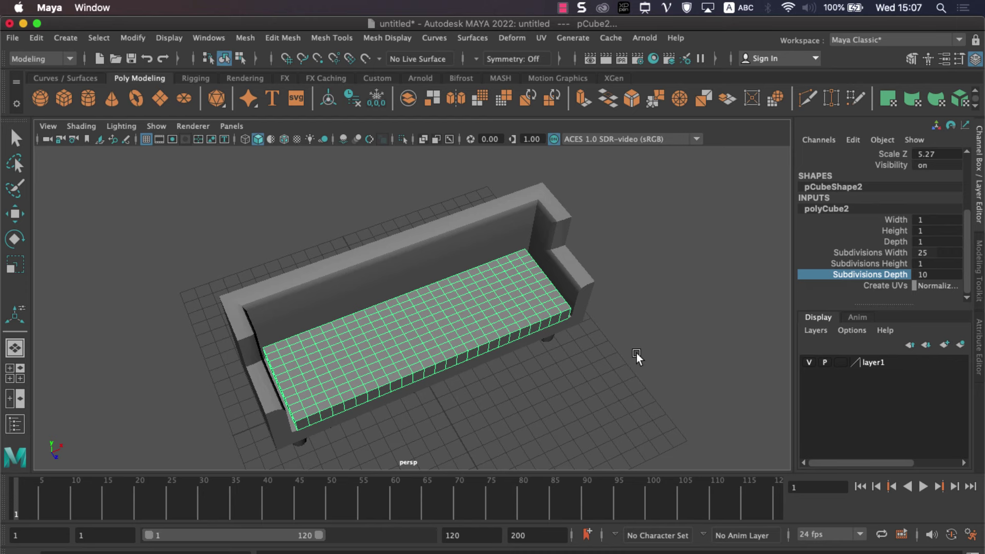
left_click(848, 262)
middle_click_drag(648, 339, 657, 339)
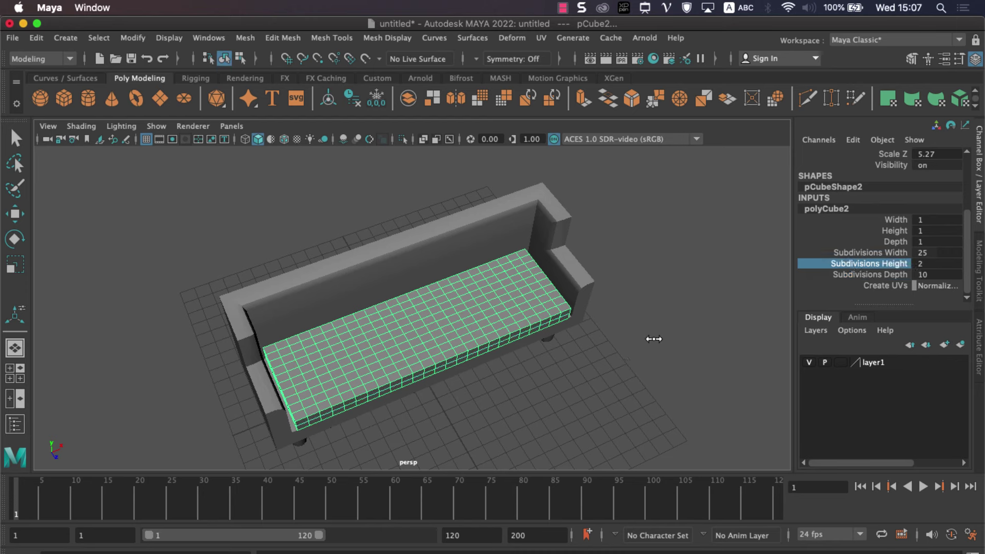
left_click(867, 252)
middle_click_drag(693, 312, 703, 314)
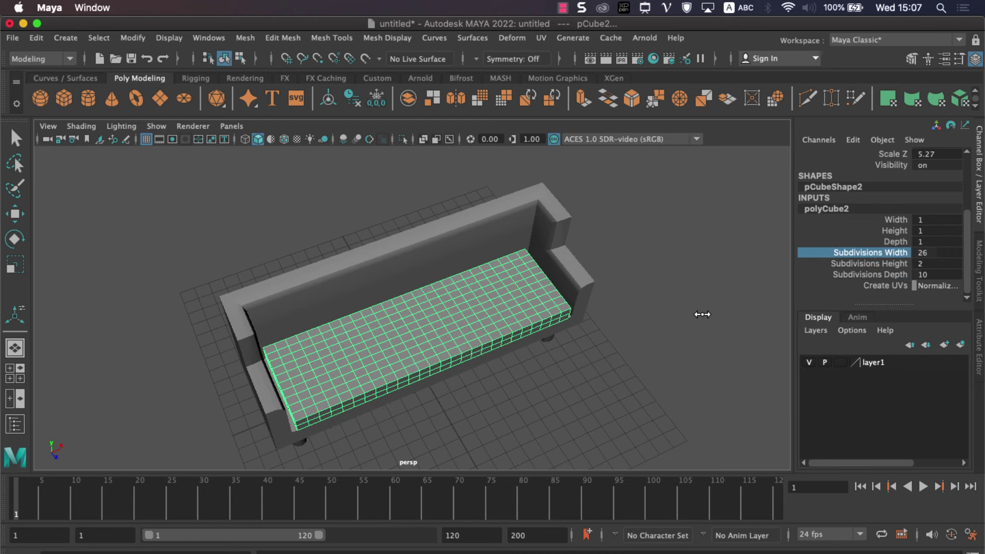
left_click_drag(573, 358, 554, 330, "alt")
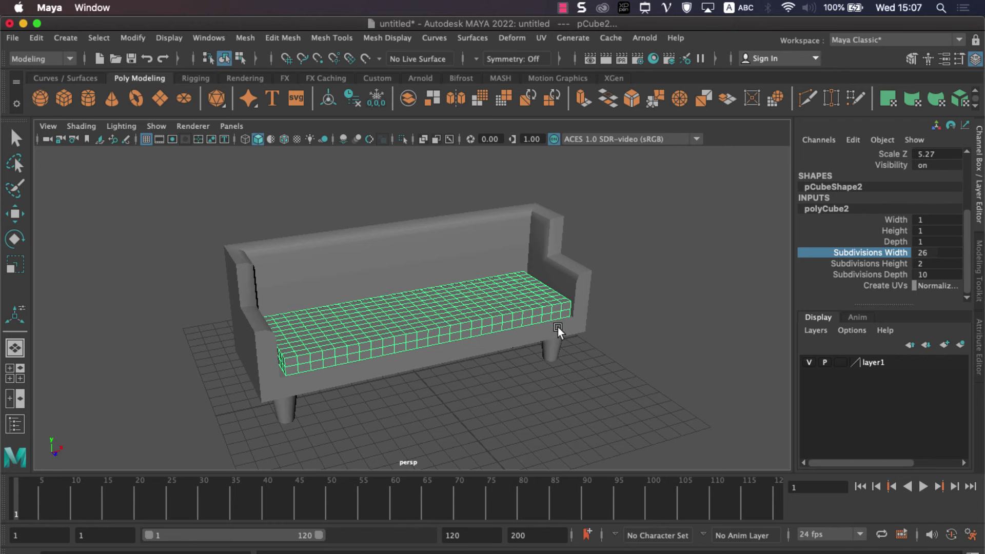
scroll(473, 350, "up", 3)
scroll(473, 350, "up", 2)
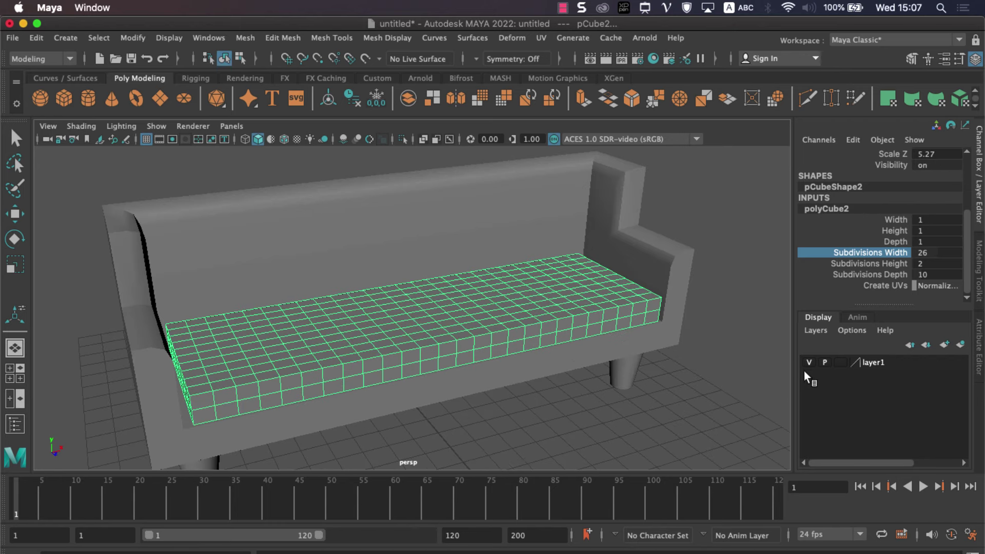
- Hide the sofa body layer and reselect the seat cushion
left_click(809, 363)
left_click(549, 398)
key("w")
left_click(447, 354)
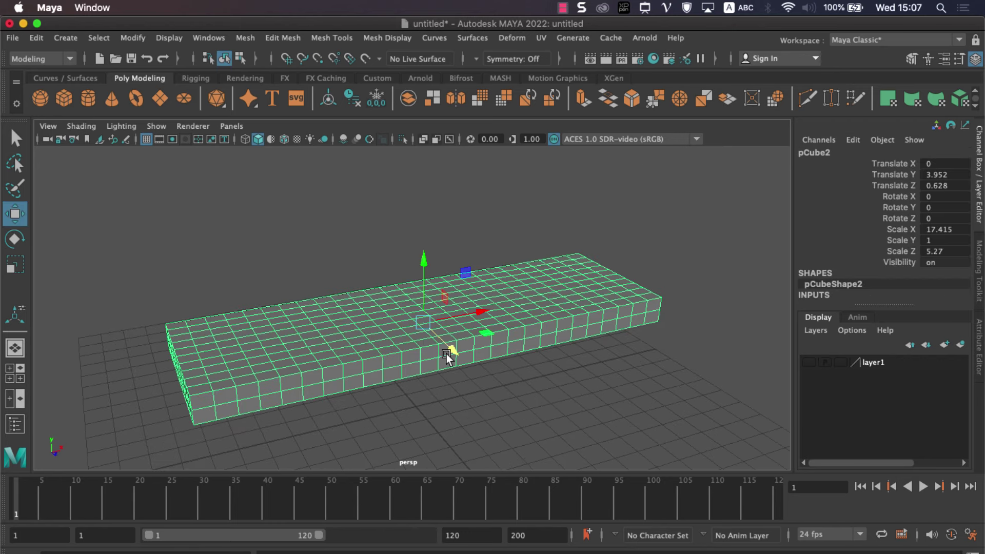
- Select the edge loops along both long sides of the cushion
right_click_drag(434, 225, 426, 193)
double_click(599, 312)
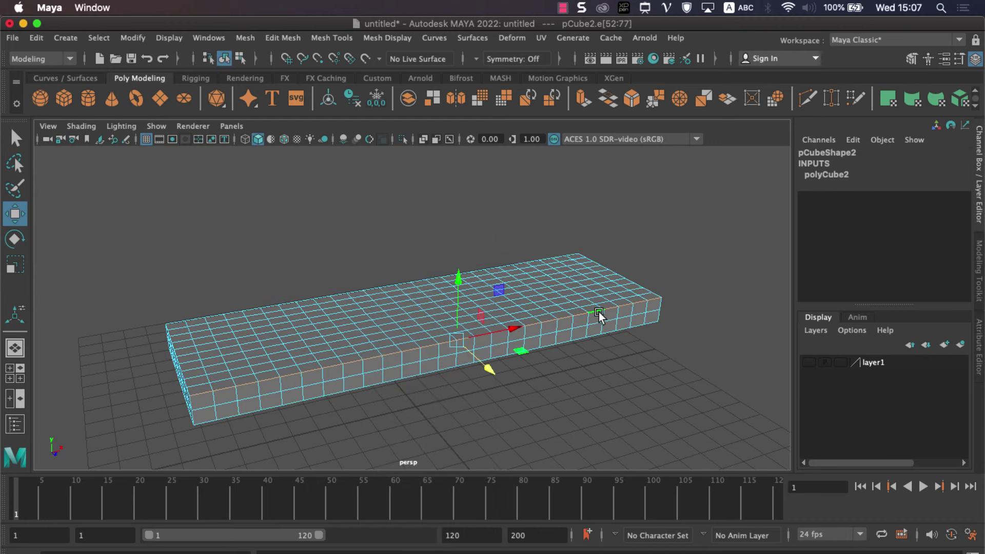
left_click_drag(607, 333, 274, 316, "alt")
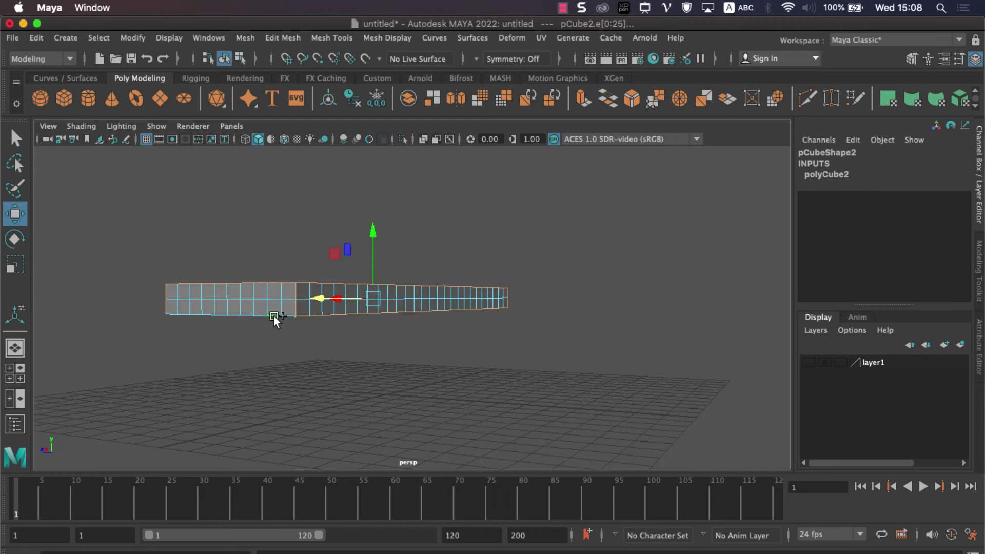
double_click(274, 316)
mouse_move(404, 298)
left_mouse_down("alt")
mouse_move(401, 343)
mouse_move(366, 365)
left_mouse_up("alt")
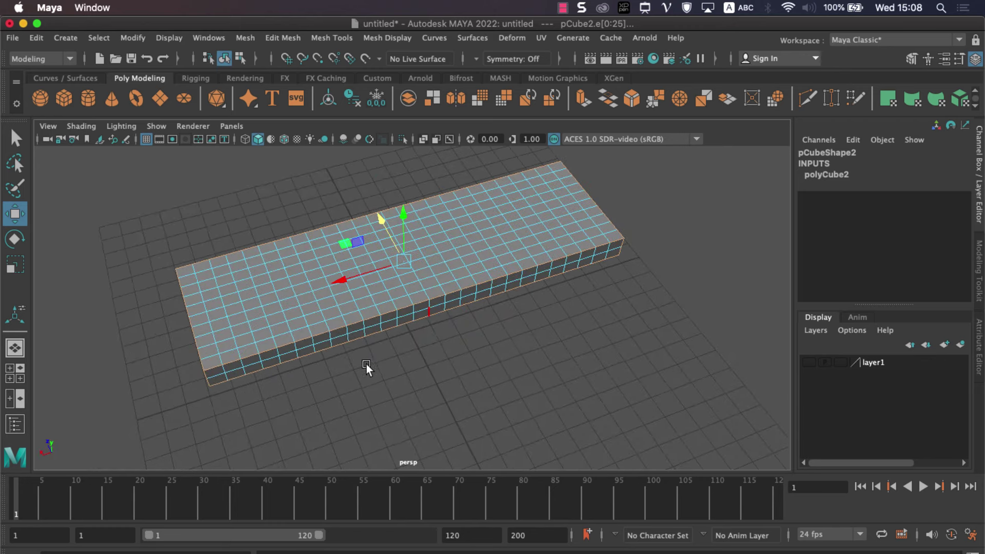
- Bevel the cushion's selected side edges with 3 segments at fraction 0.3, then return to object mode
left_click(630, 104)
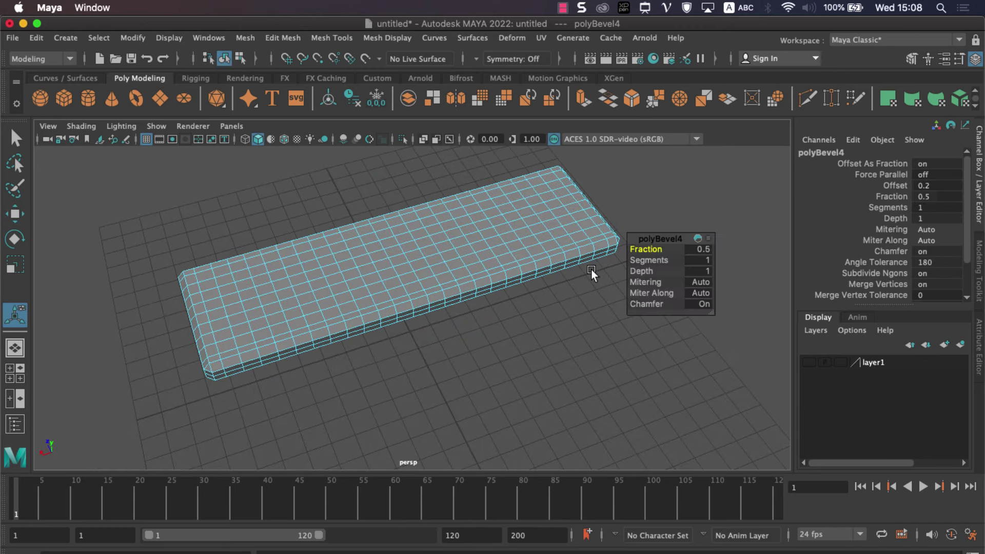
left_click(693, 261)
type("3")
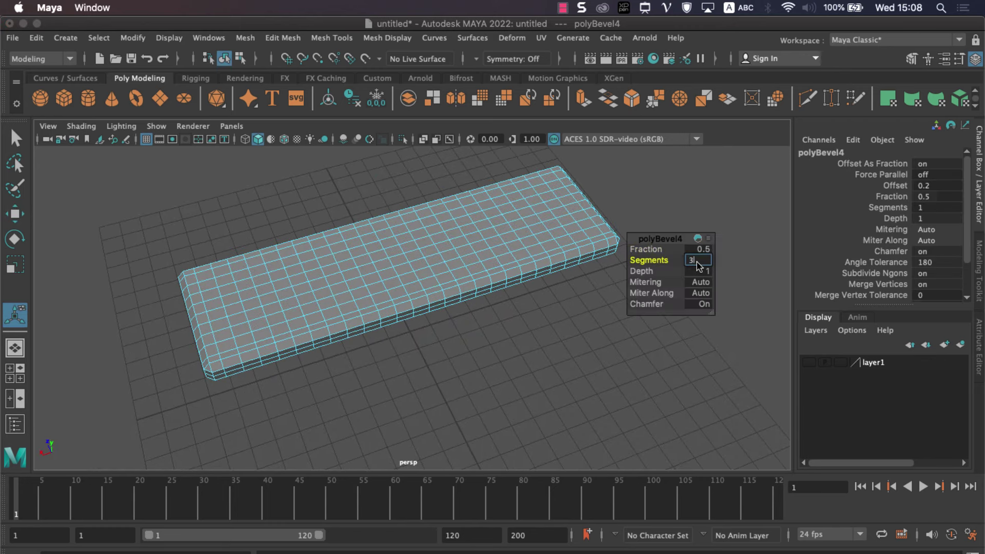
key("Return")
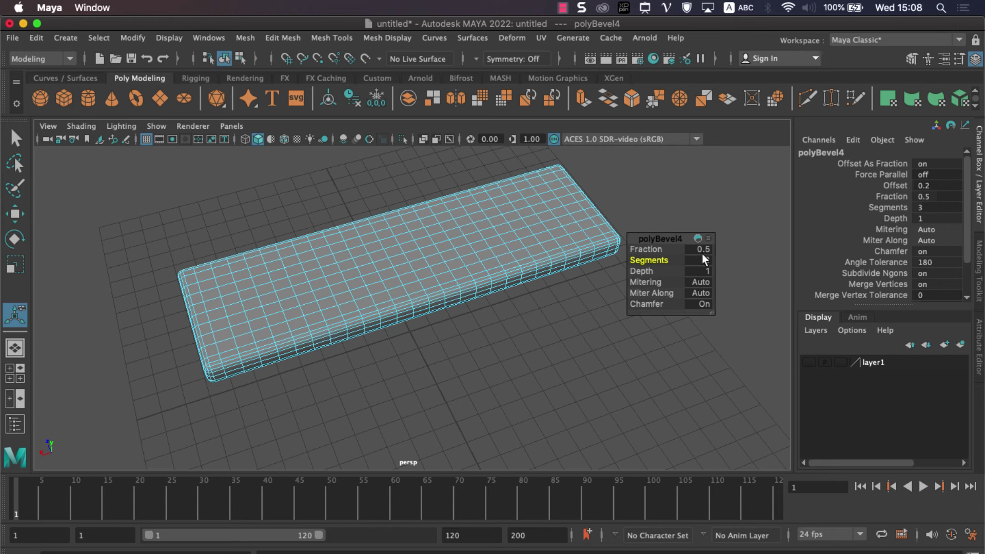
left_click(699, 251)
type("0.")
key("Return")
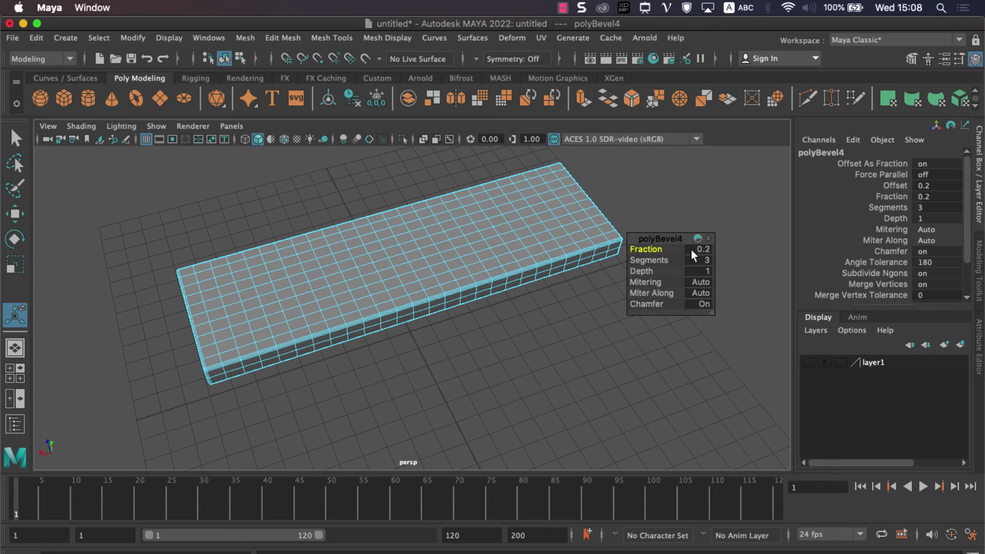
left_click(697, 250)
type("0.")
type("3")
key("Return")
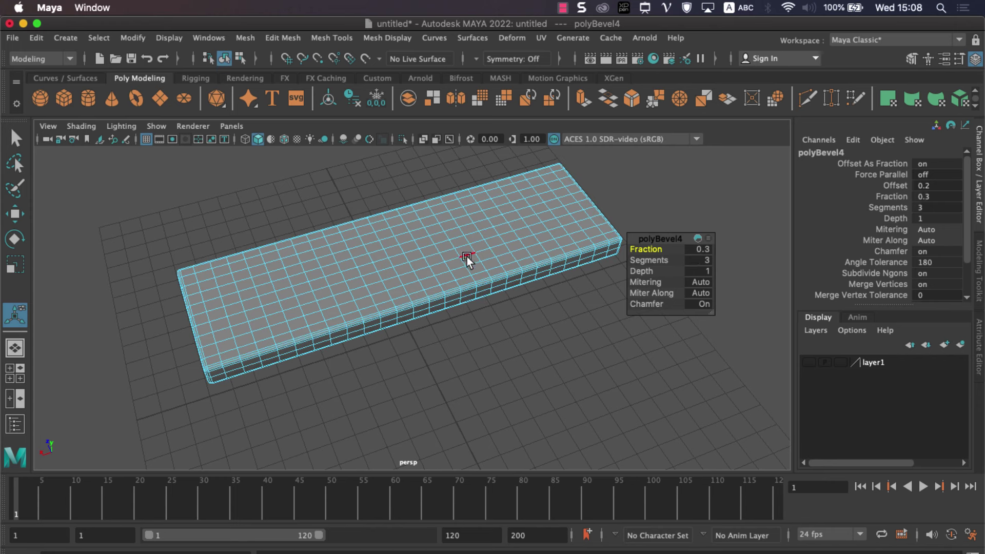
right_click_drag(467, 257, 520, 211)
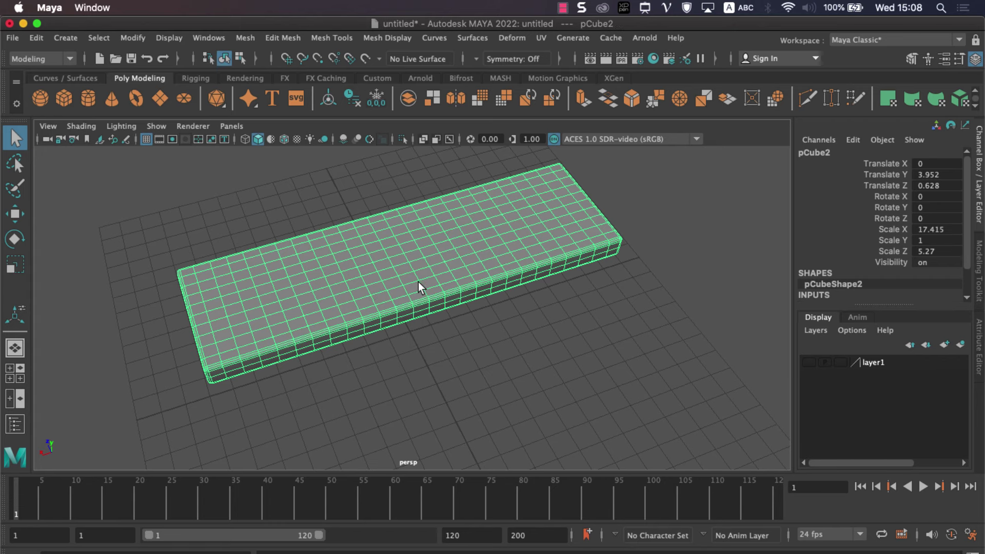
- Switch the cushion to face selection mode
mouse_move(416, 329)
left_mouse_down("alt")
mouse_move(440, 293)
mouse_move(434, 285)
left_mouse_up("alt")
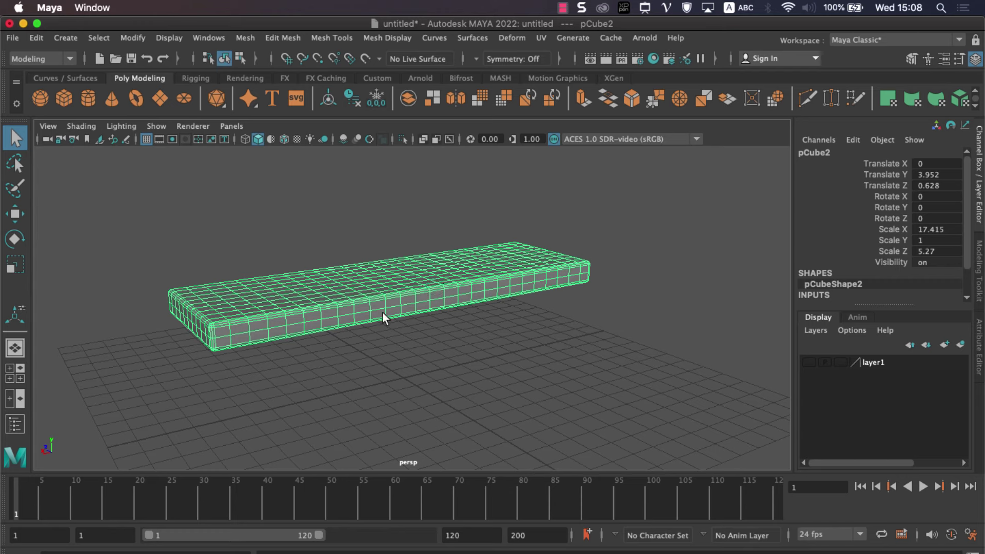
mouse_move(383, 312)
left_mouse_down("alt")
mouse_move(394, 347)
mouse_move(342, 374)
mouse_move(320, 331)
left_mouse_up("alt")
right_click(320, 331)
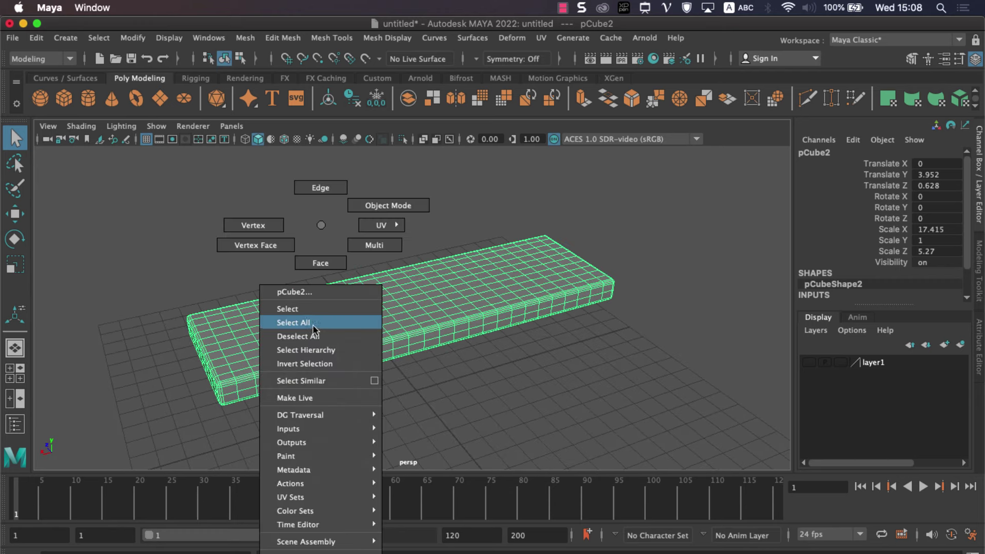
left_click(253, 226)
scroll(262, 354, "up", 3)
right_click(287, 342)
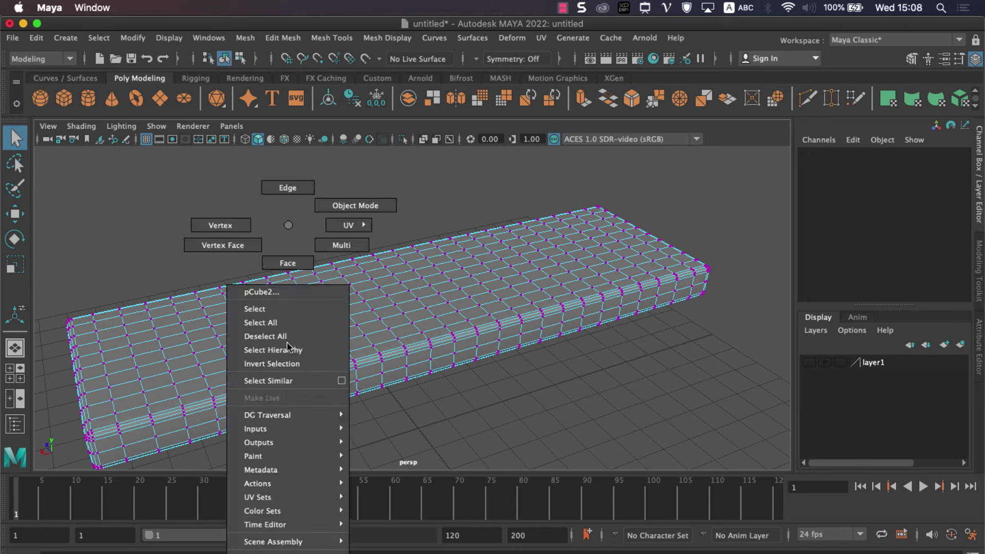
left_click(277, 291)
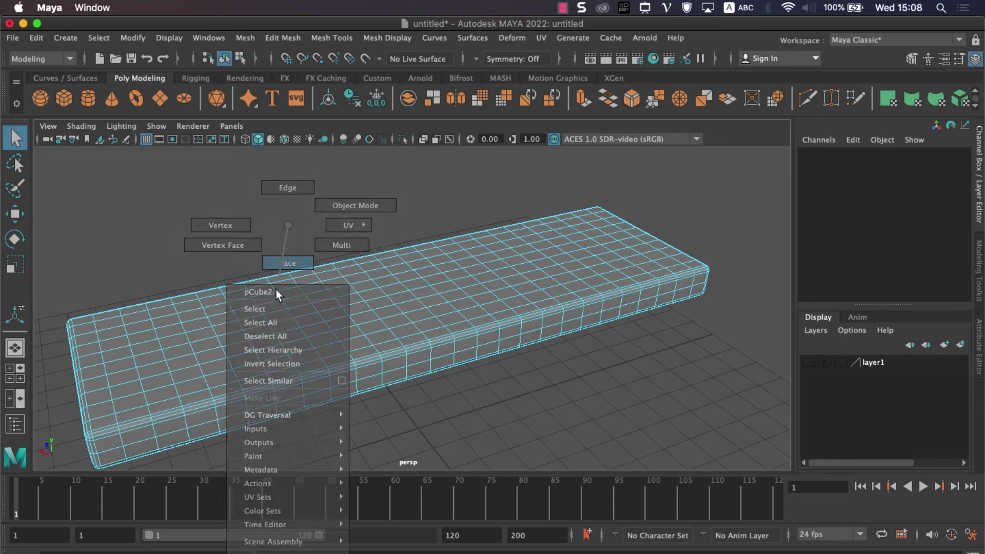
- Select one face near the cushion's left end, undo a trial bump, and enable soft selection
left_click(193, 369)
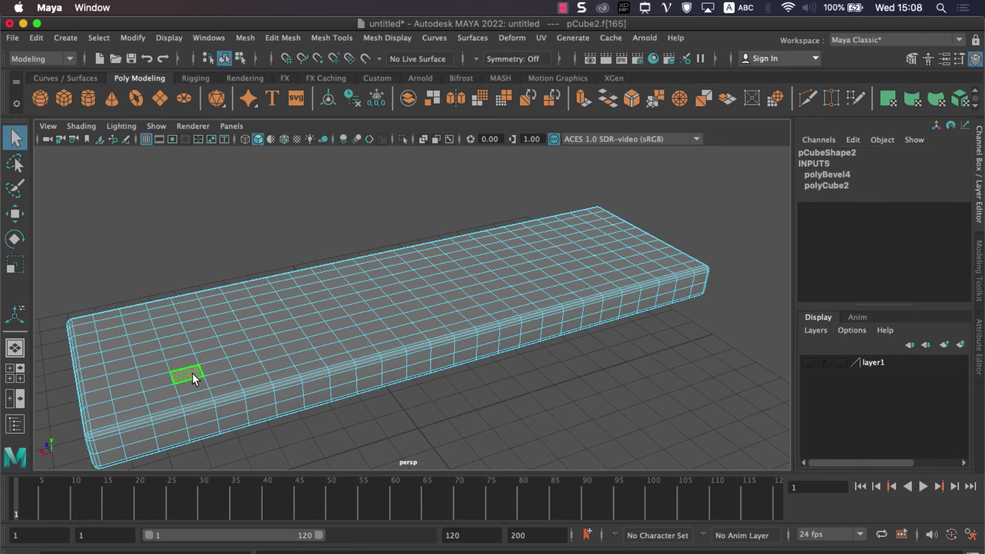
key("w")
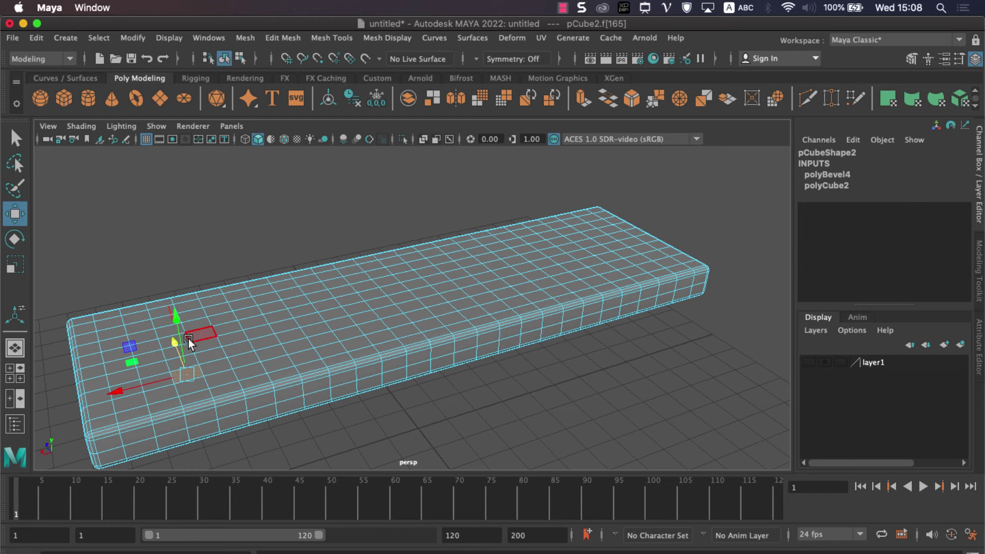
left_click_drag(197, 358, 184, 236, "alt")
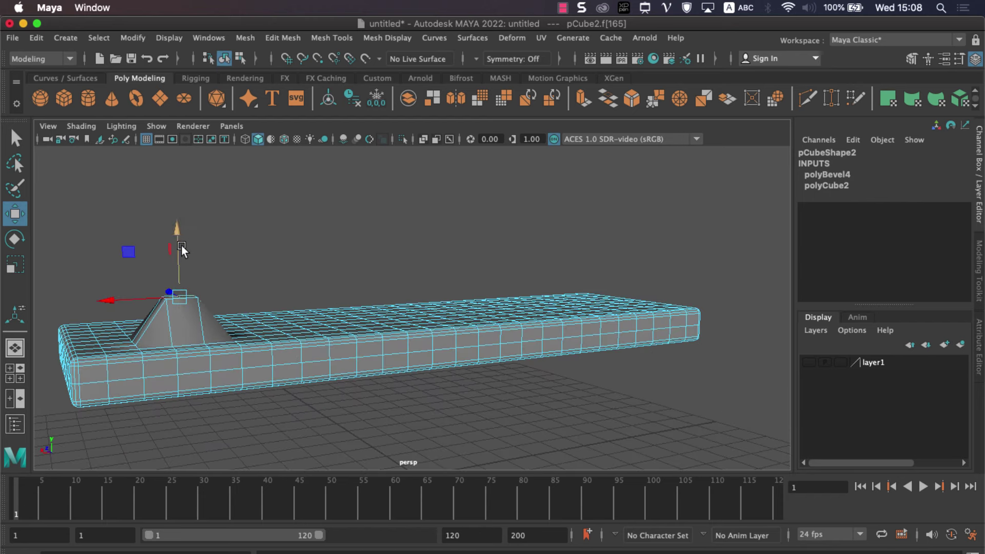
key("ctrl+z")
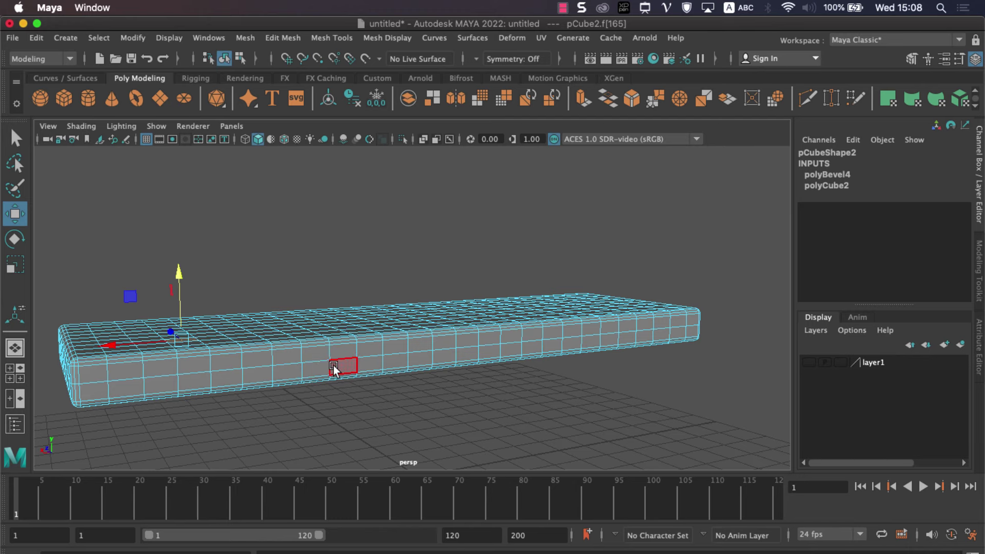
key("ctrl+z")
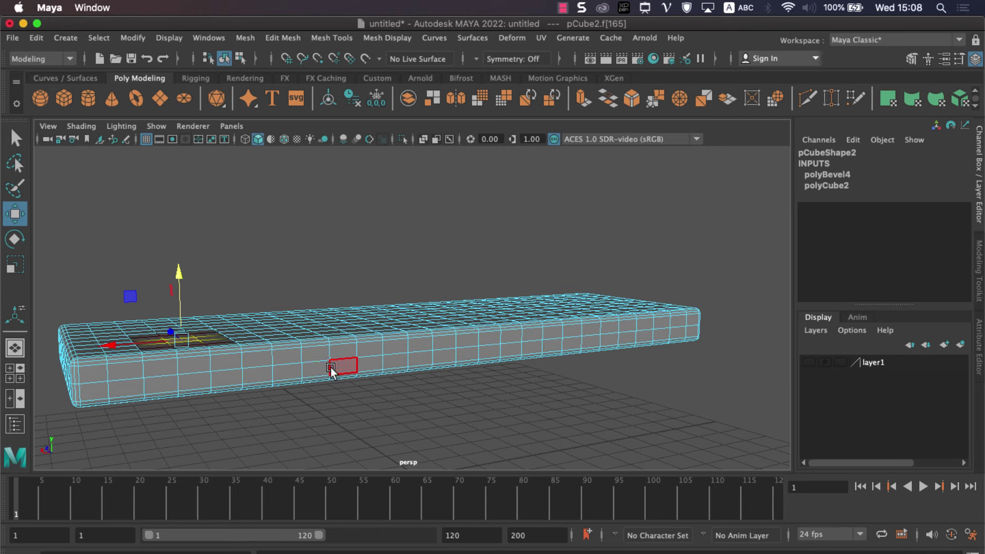
left_click_drag(350, 363, 340, 394, "alt")
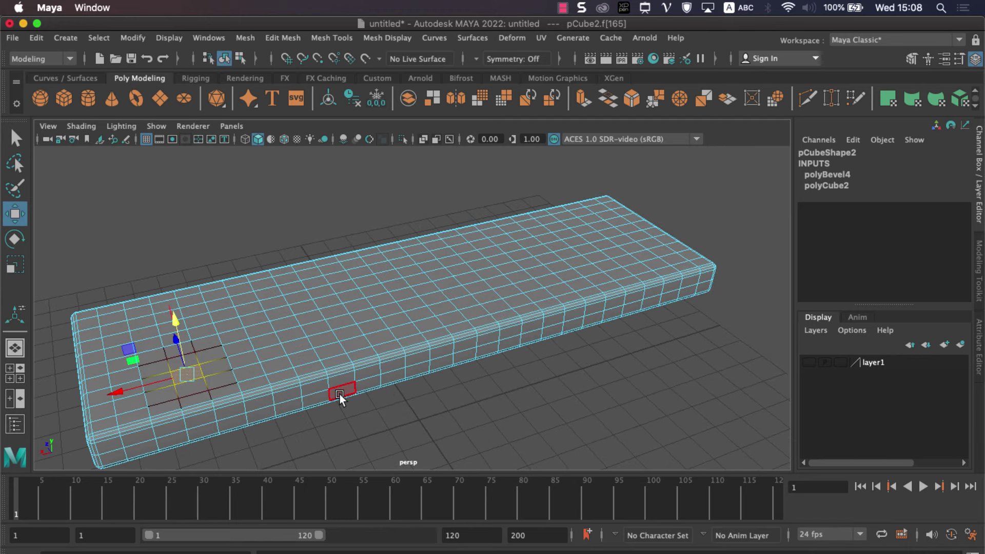
- Turn on Soft Select in the Modeling Toolkit with a falloff radius of 1.34
left_click(908, 61)
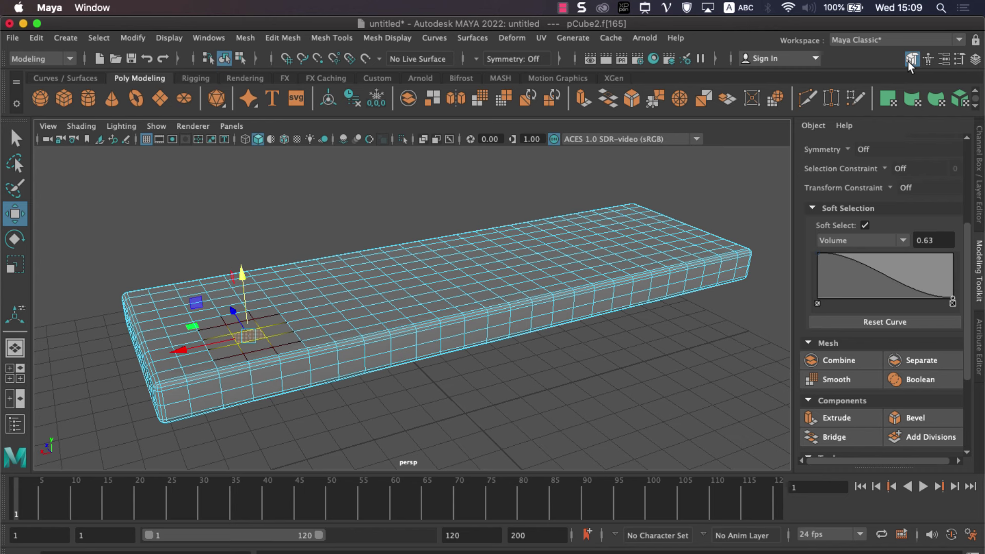
left_click(815, 207)
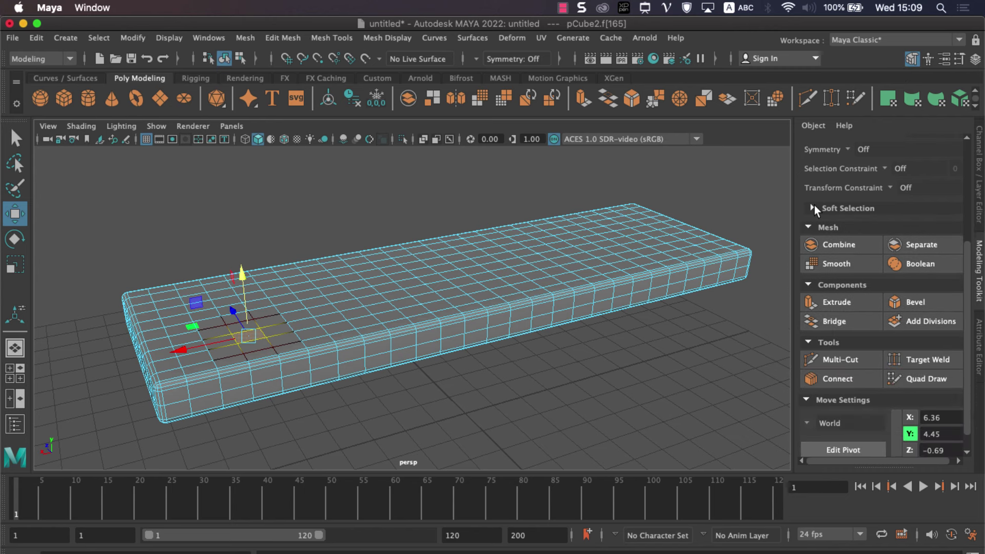
left_click(866, 225)
left_click(864, 226)
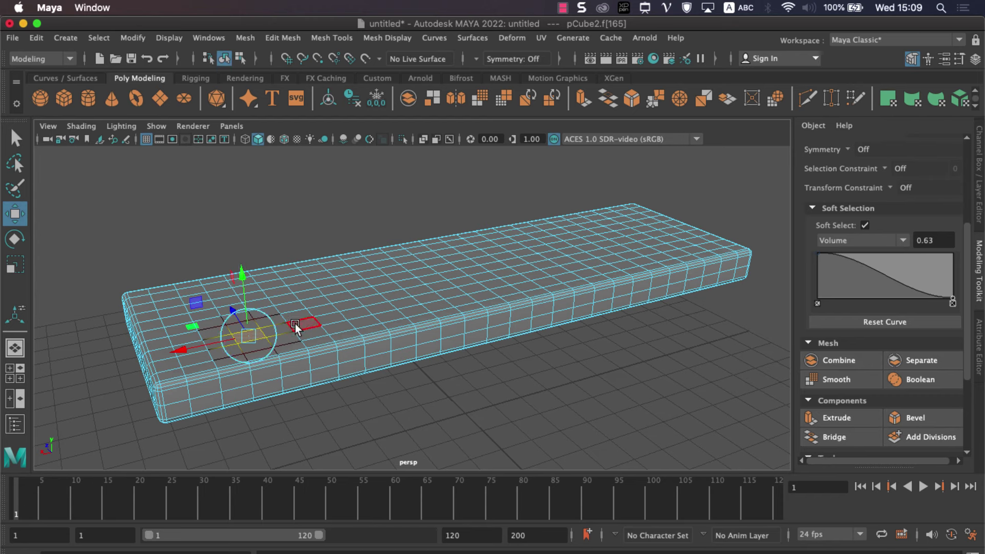
mouse_move(294, 324)
middle_mouse_down()
mouse_move(378, 310)
mouse_move(315, 328)
mouse_move(326, 327)
middle_mouse_up()
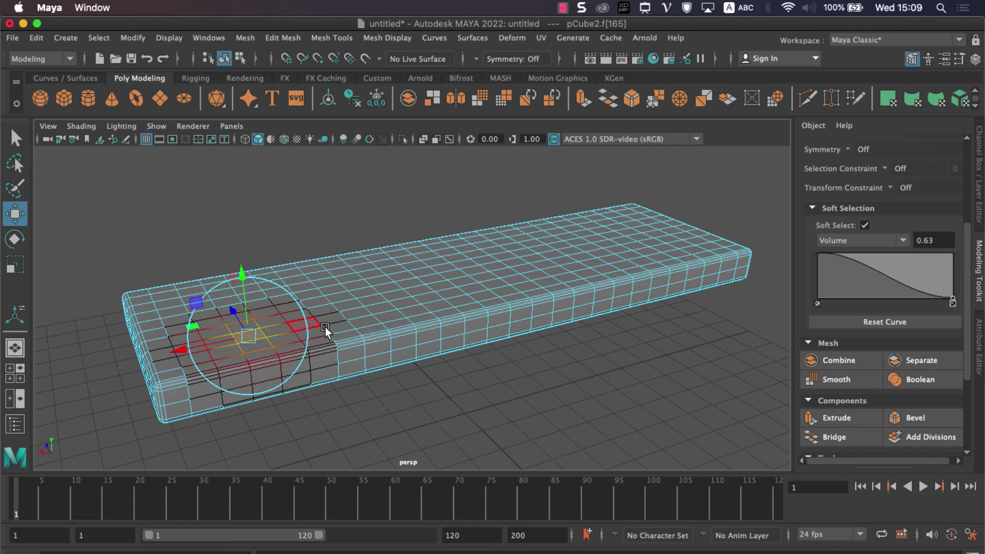
left_click(920, 240)
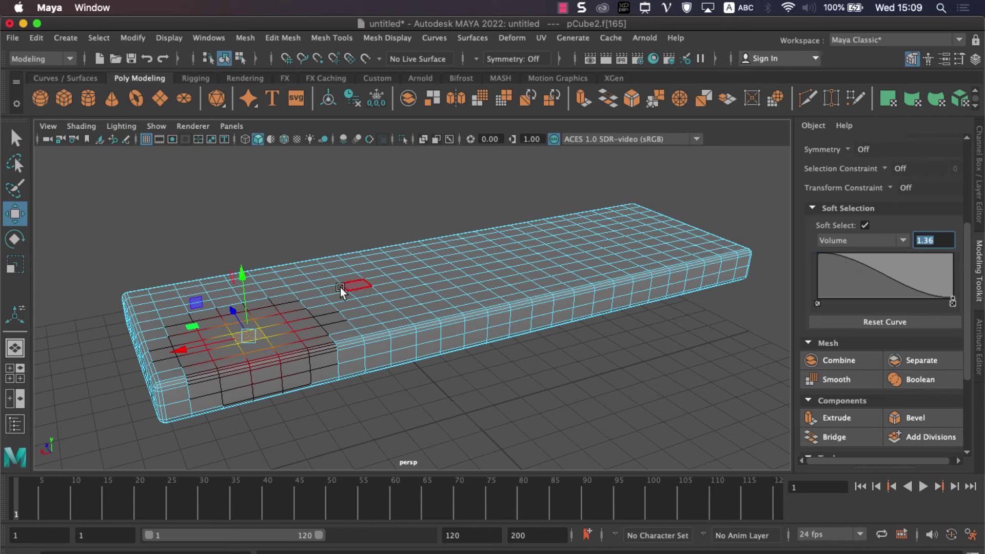
left_click_drag(248, 334, 323, 319)
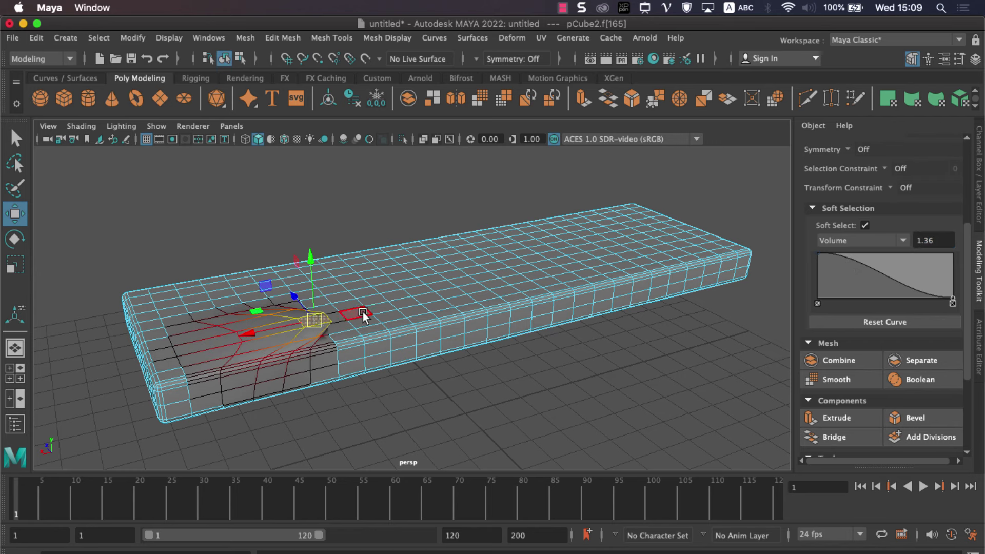
key("ctrl+z")
mouse_move(267, 338)
left_mouse_down()
mouse_move(292, 337)
mouse_move(269, 338)
left_mouse_up()
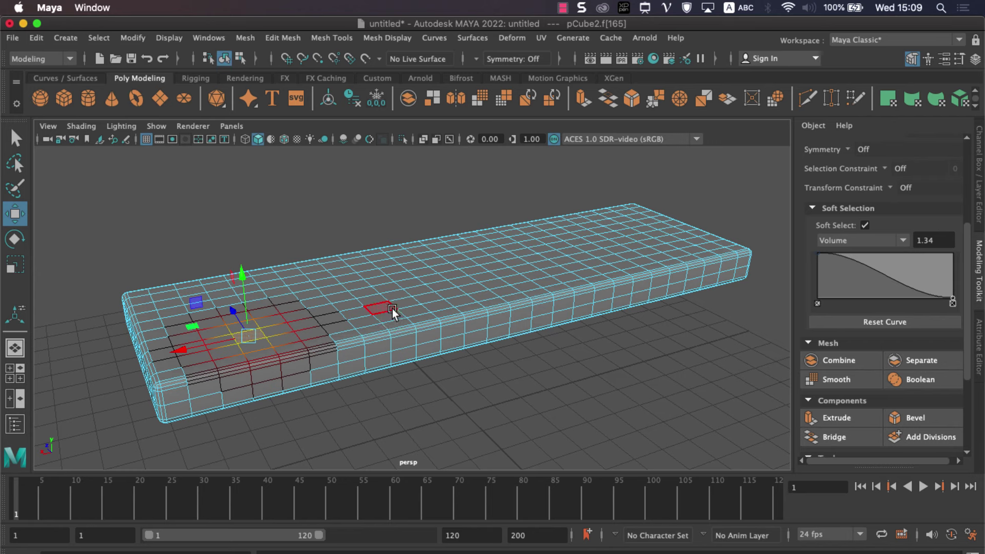
- Raise three, then two more top faces into soft rounded bumps
left_click(393, 287)
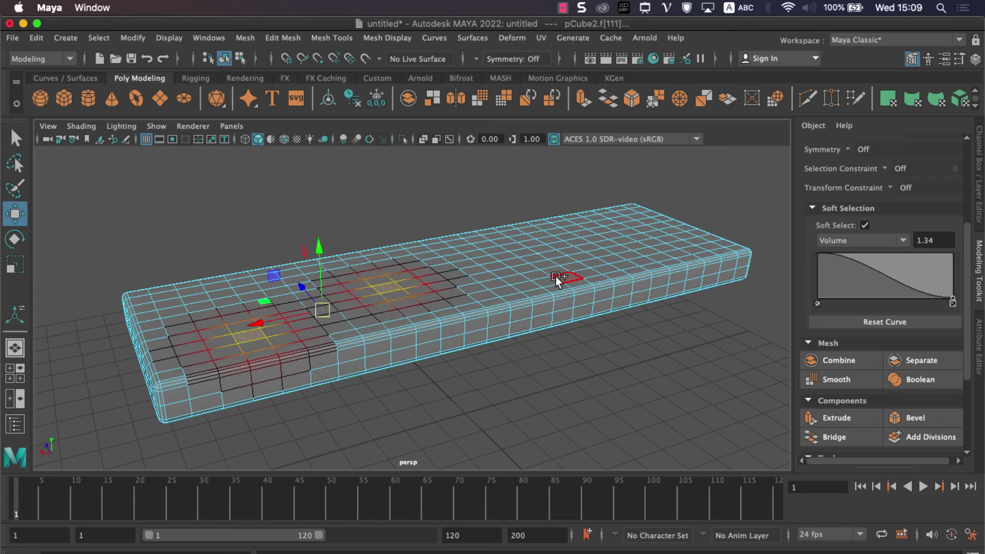
left_click(556, 276, "shift")
left_click(609, 231, "shift")
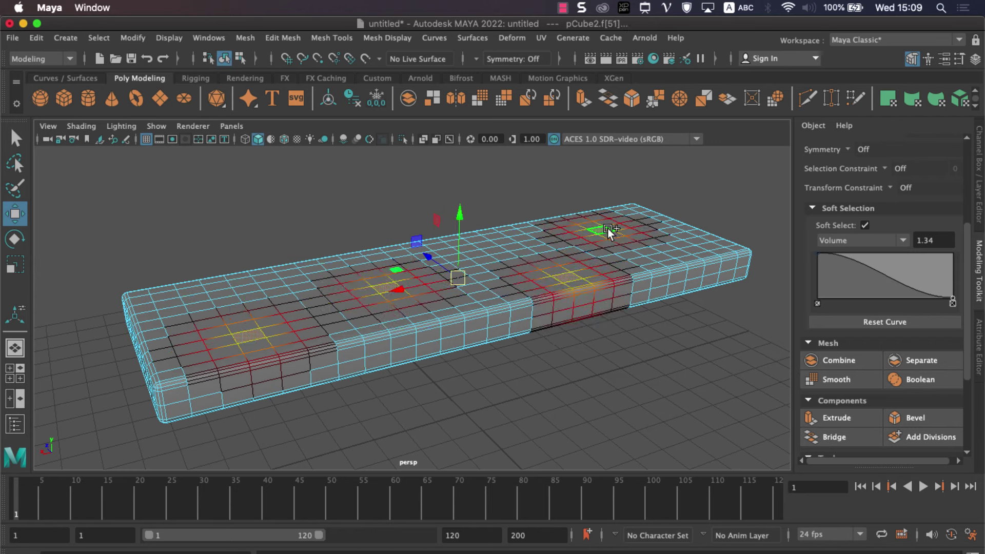
mouse_move(457, 221)
left_mouse_down()
mouse_move(462, 130)
mouse_move(457, 226)
left_mouse_up()
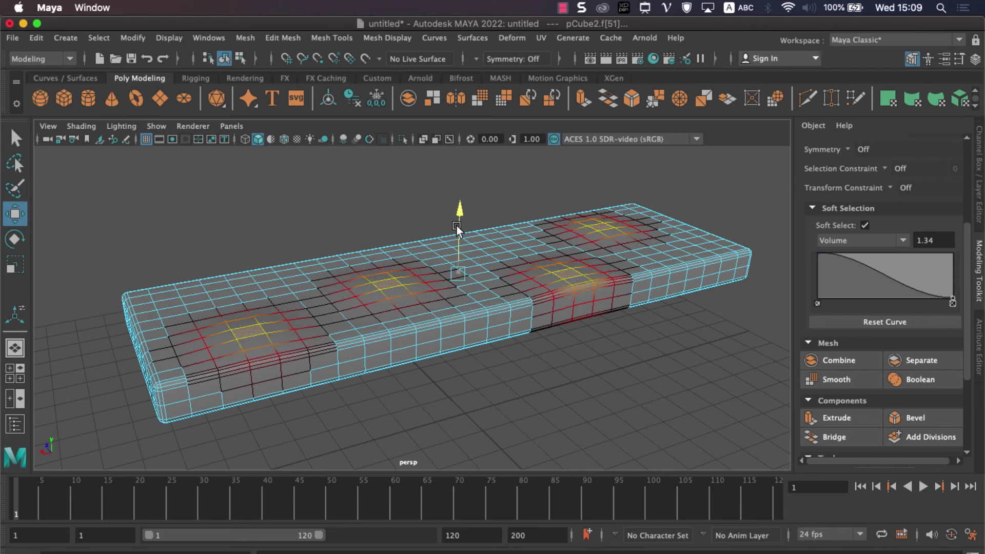
left_click(486, 248)
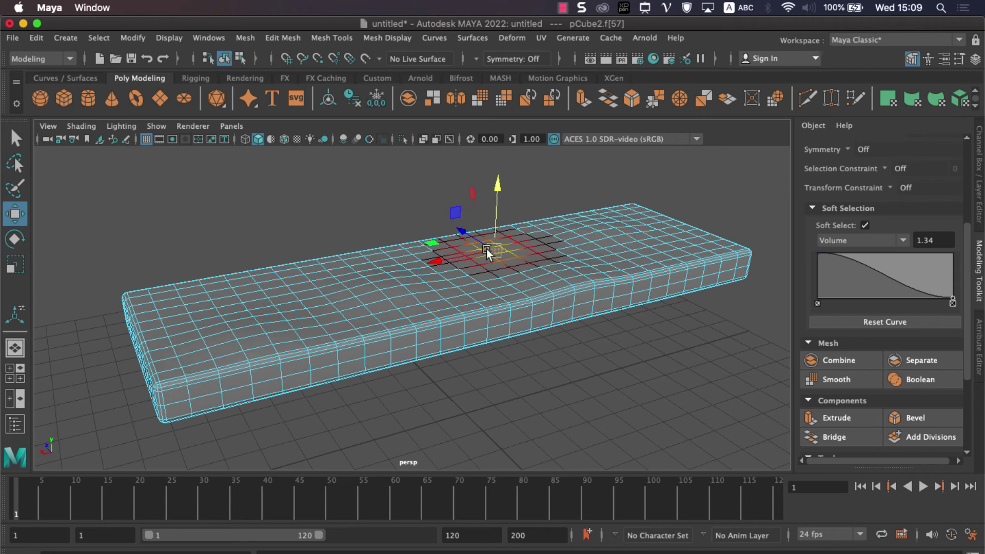
left_click(667, 244, "shift")
left_click_drag(587, 196, 586, 191)
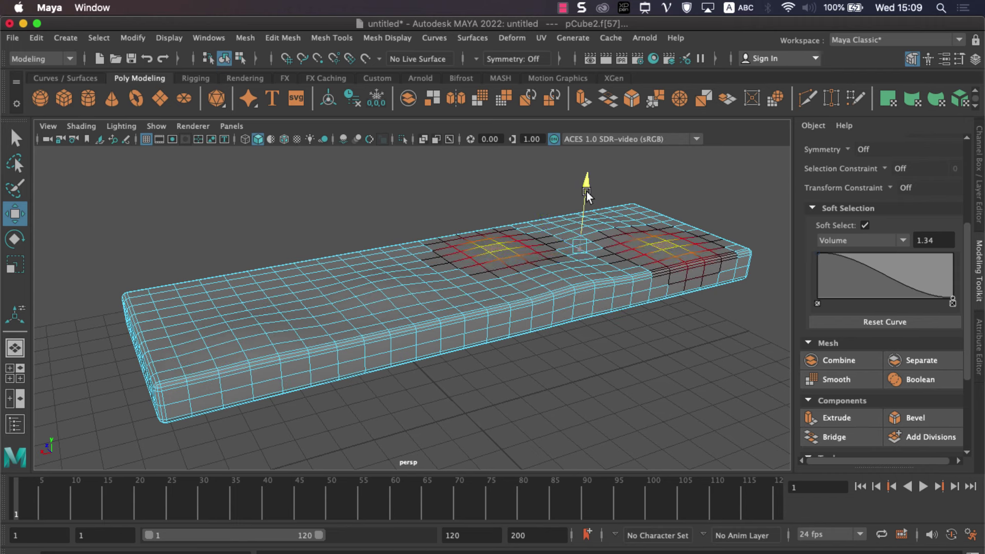
- Select faces on the left top and front side, then return to object mode
left_click(264, 285)
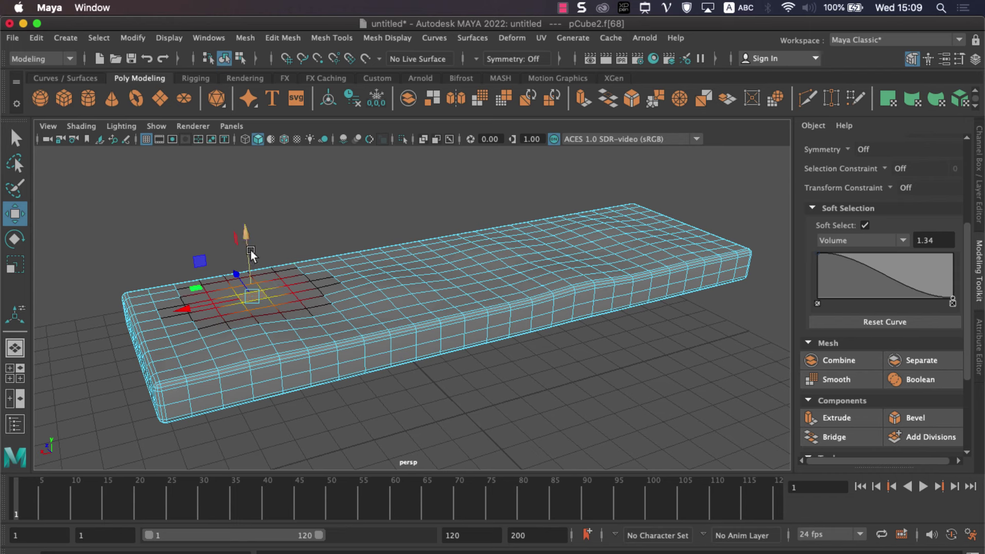
left_click(492, 316)
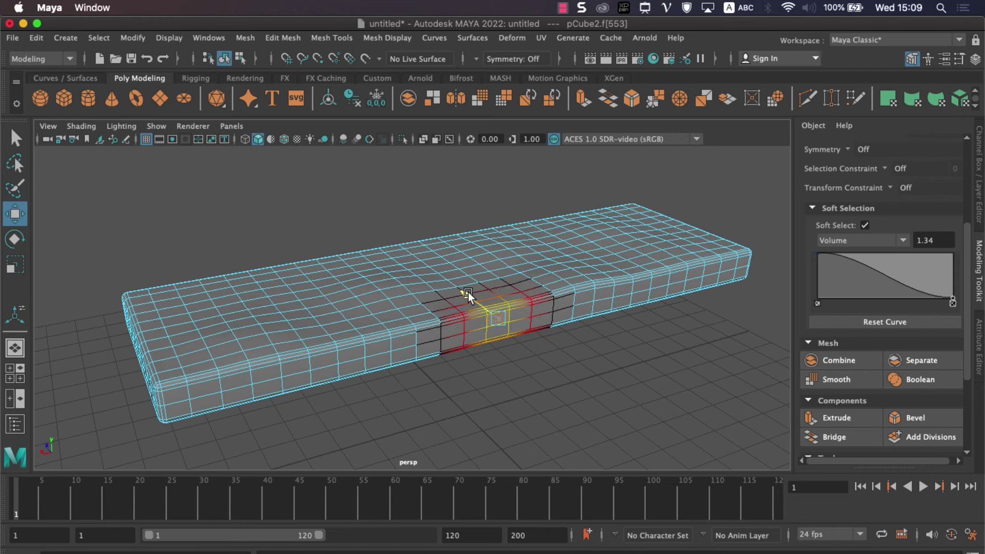
left_click(676, 285)
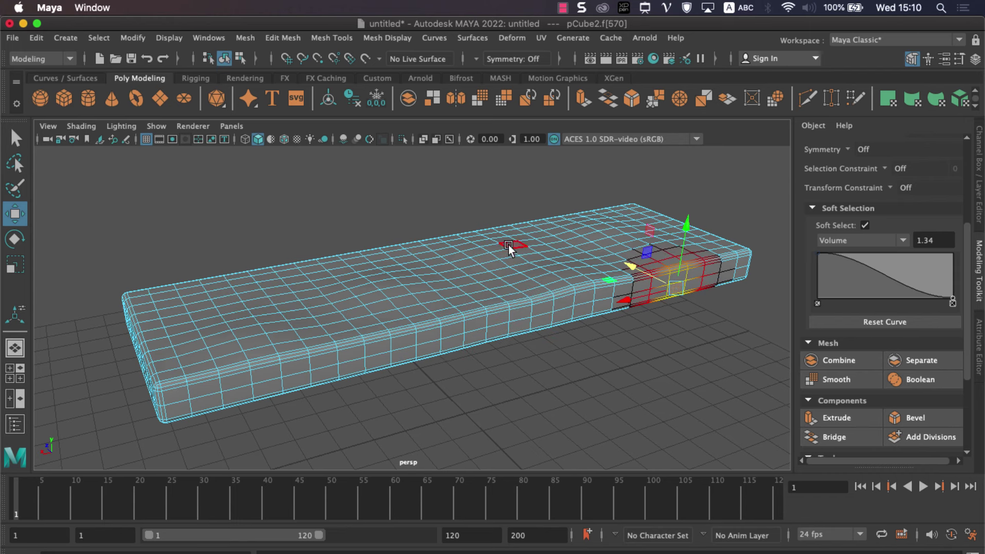
right_click_drag(483, 255, 545, 205)
- Mirror the slab along the Y axis
left_click(441, 174)
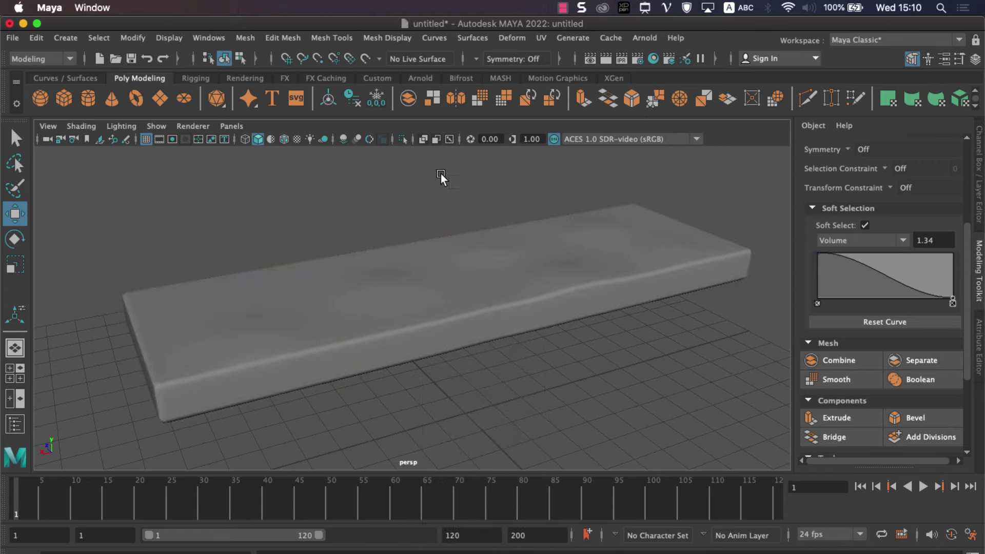
left_click(406, 254)
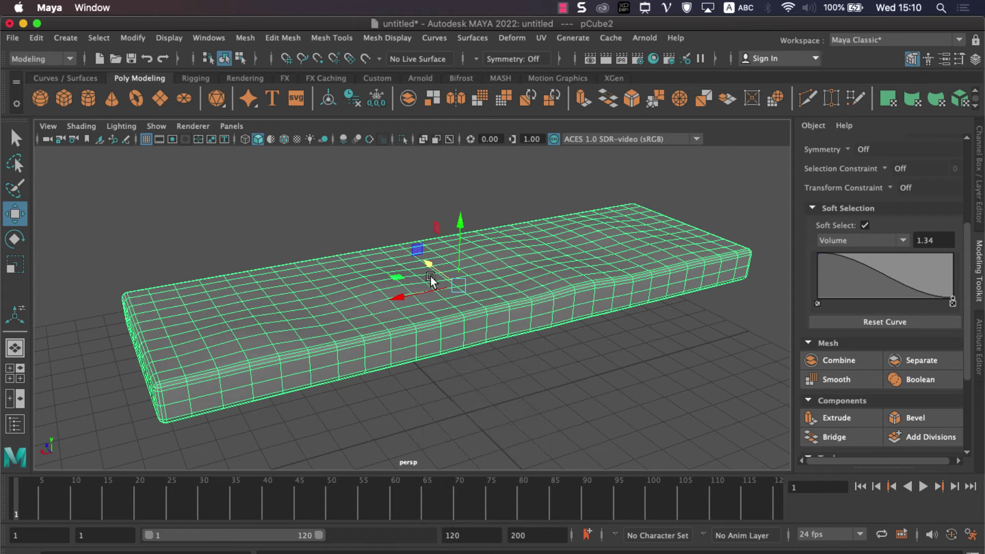
mouse_move(410, 312)
left_mouse_down("alt")
mouse_move(405, 236)
mouse_move(409, 318)
left_mouse_up("alt")
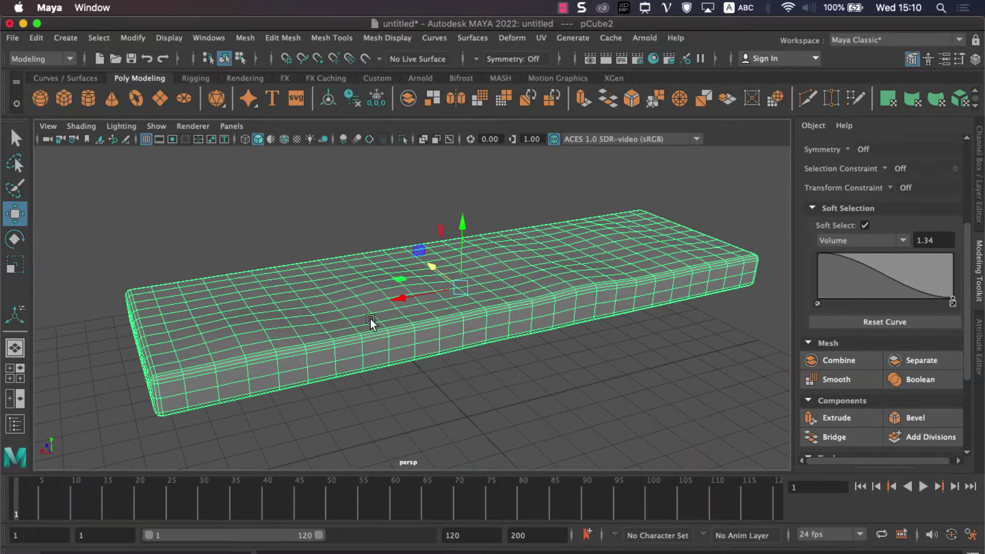
left_click(459, 106)
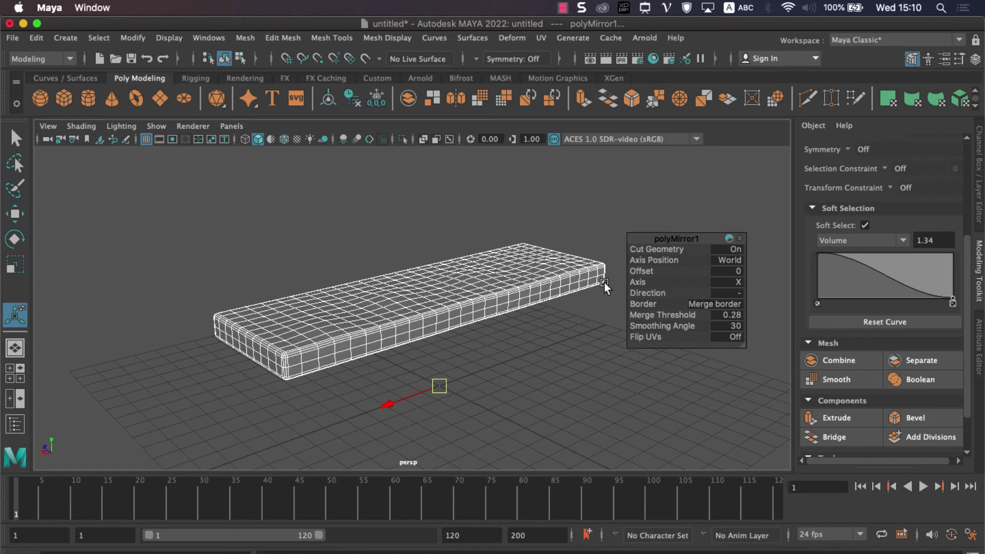
left_click(738, 283)
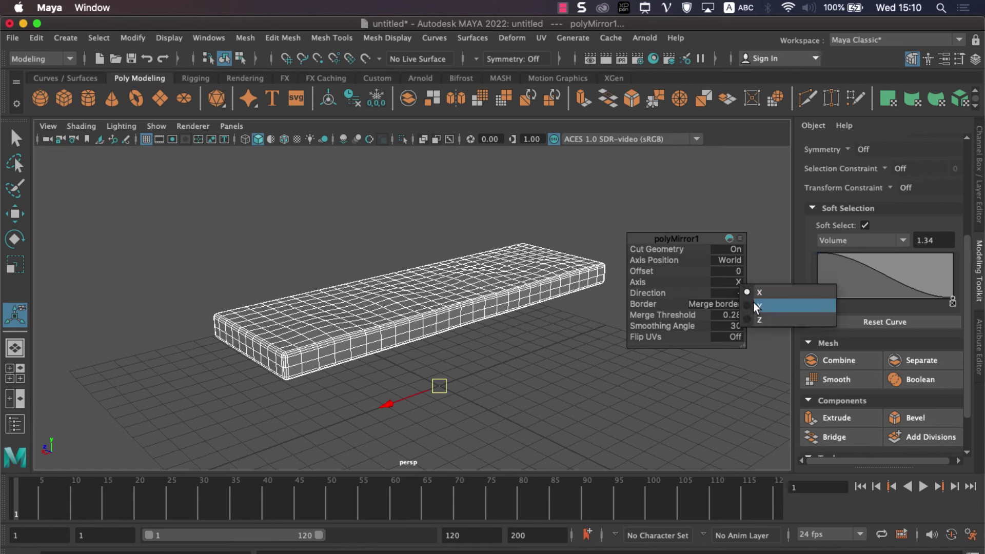
left_click(753, 303)
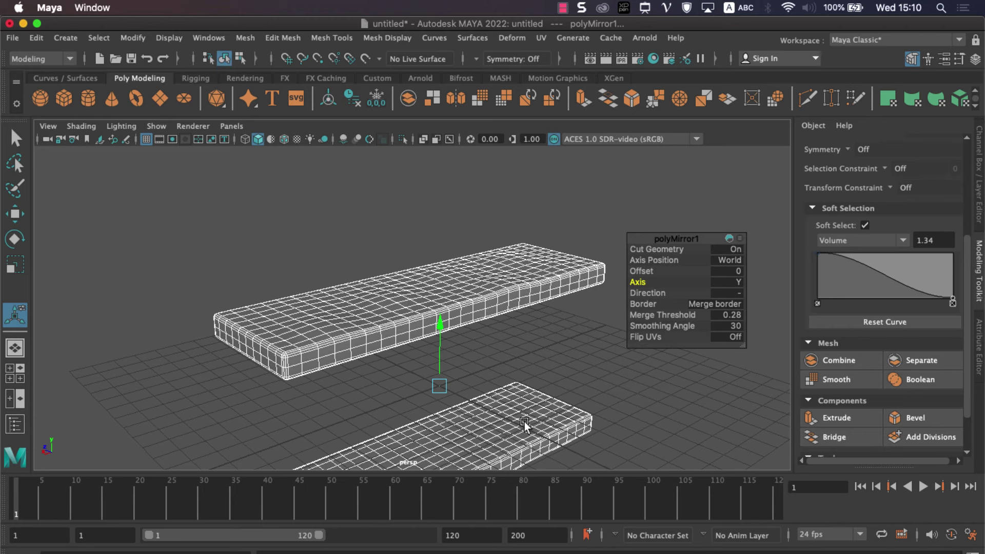
- Set the mirror offset to 4.022 so the halves merge, and frame the slab to check
mouse_move(440, 331)
left_mouse_down()
mouse_move(436, 187)
mouse_move(446, 254)
mouse_move(445, 243)
left_mouse_up()
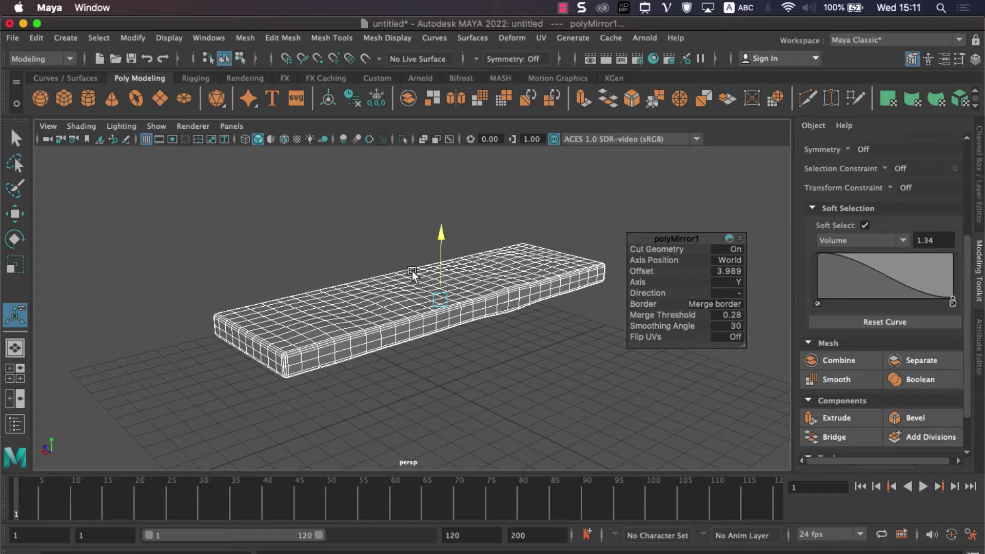
scroll(414, 297, "up", 5)
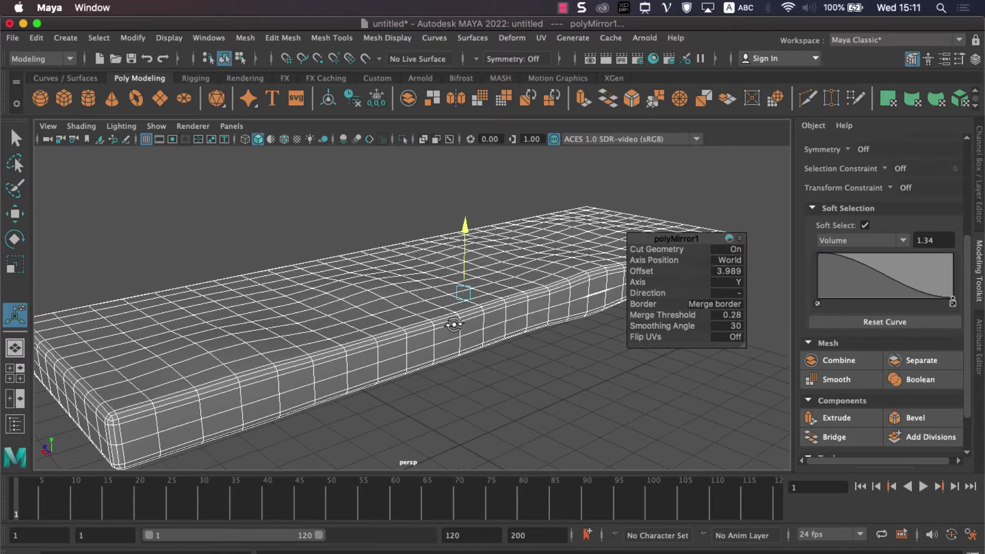
mouse_move(454, 325)
left_mouse_down("alt")
mouse_move(424, 319)
mouse_move(468, 337)
left_mouse_up("alt")
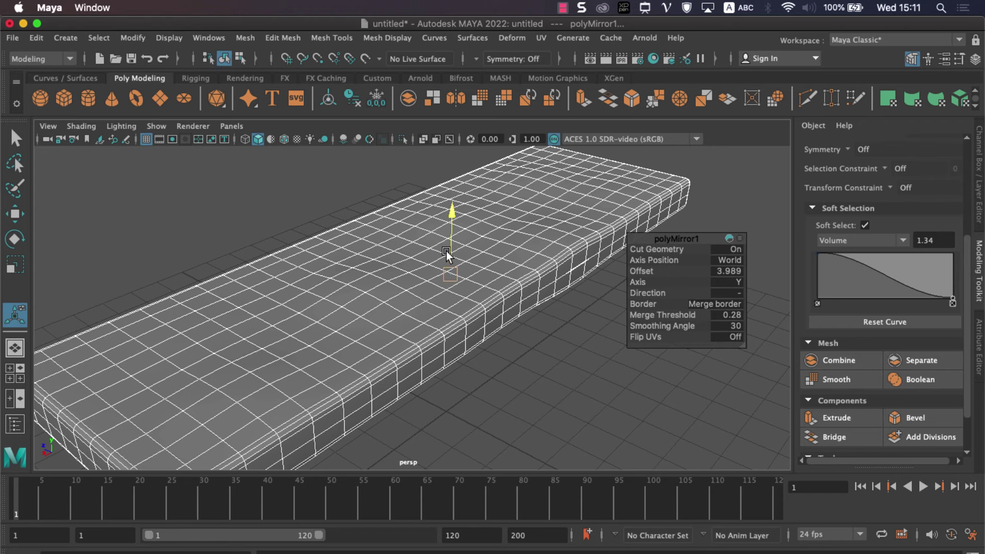
left_click_drag(451, 225, 451, 223)
left_click_drag(451, 224, 451, 226)
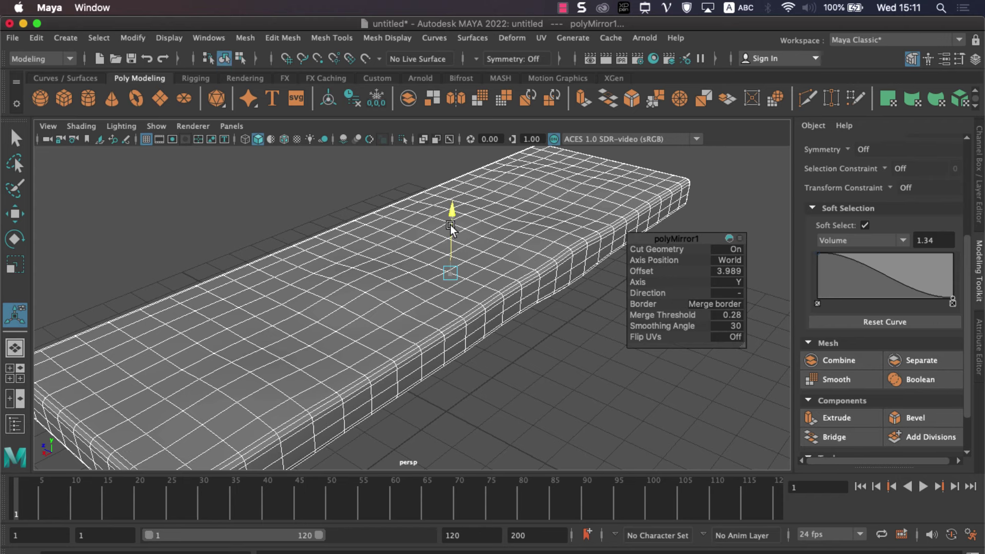
left_click(556, 356)
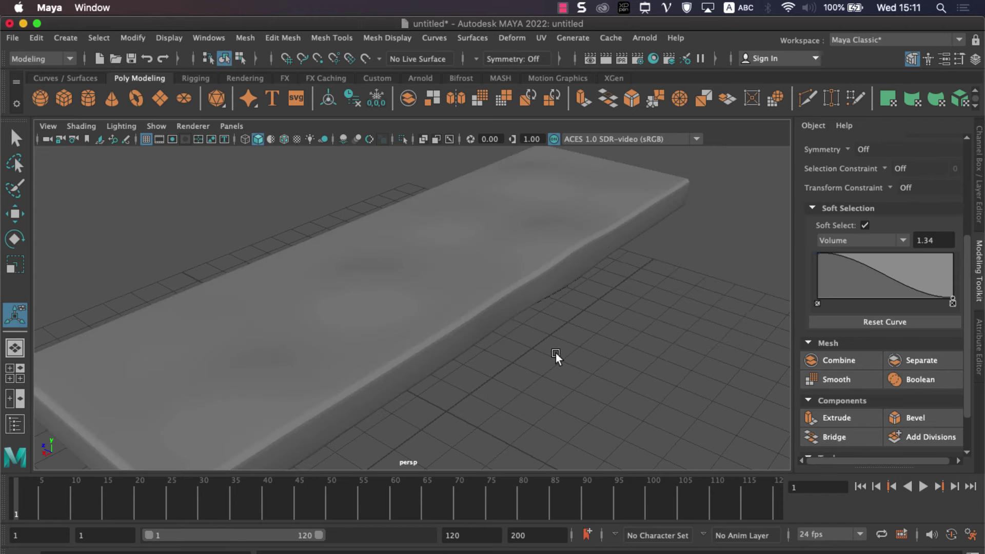
key("f")
left_click(482, 307)
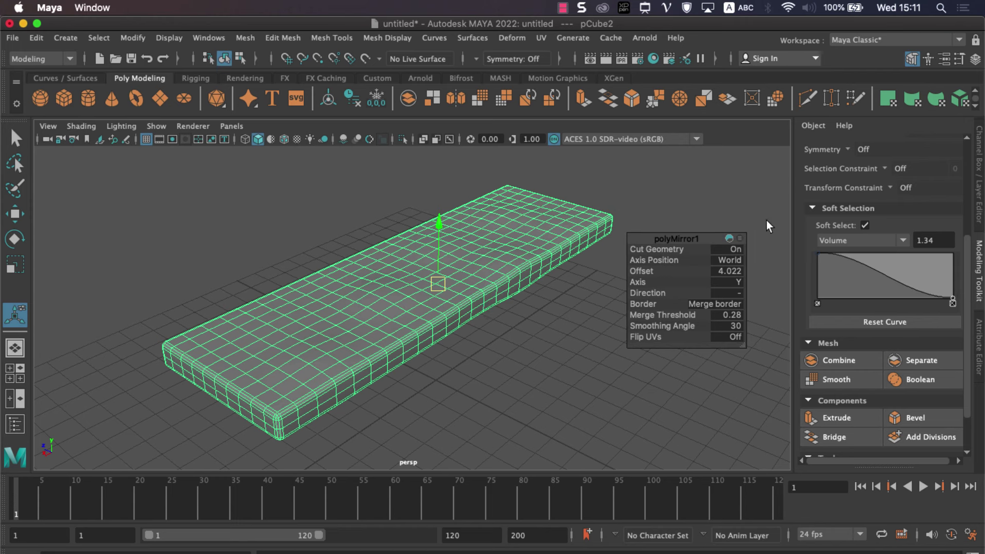
- Delete the mirrored slab's construction history via Edit > Delete by Type > History
left_click(974, 61)
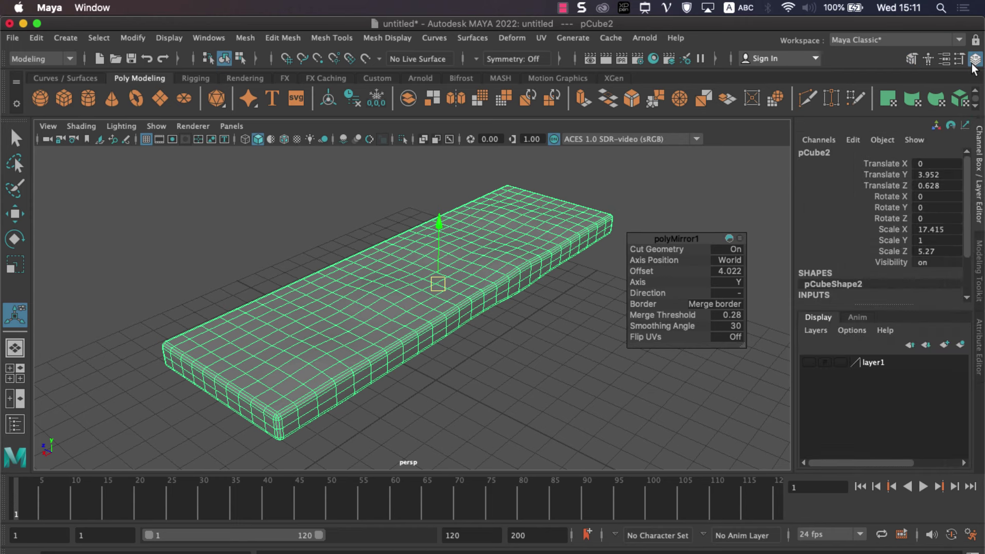
scroll(875, 195, "down", 3)
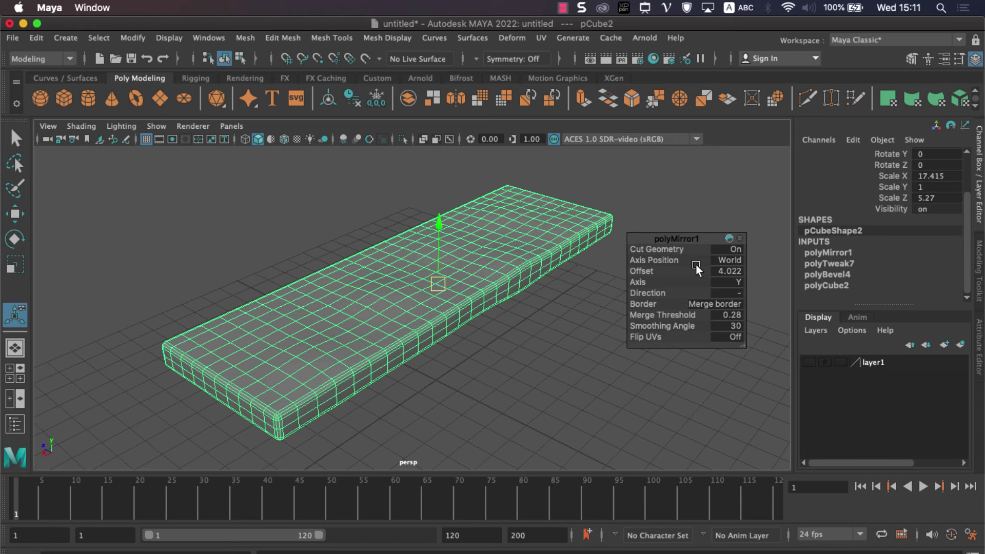
left_click(529, 390)
left_click(488, 294)
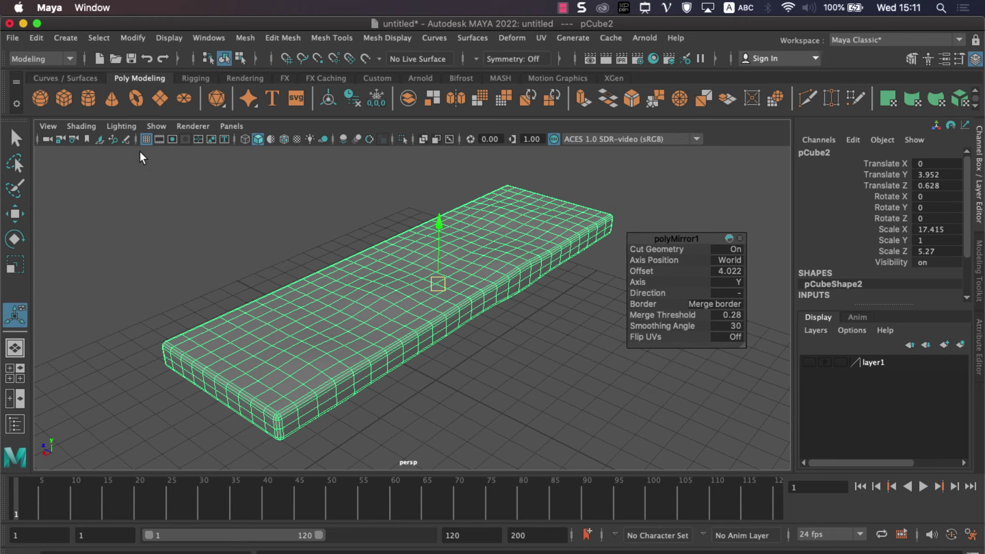
left_click(38, 41)
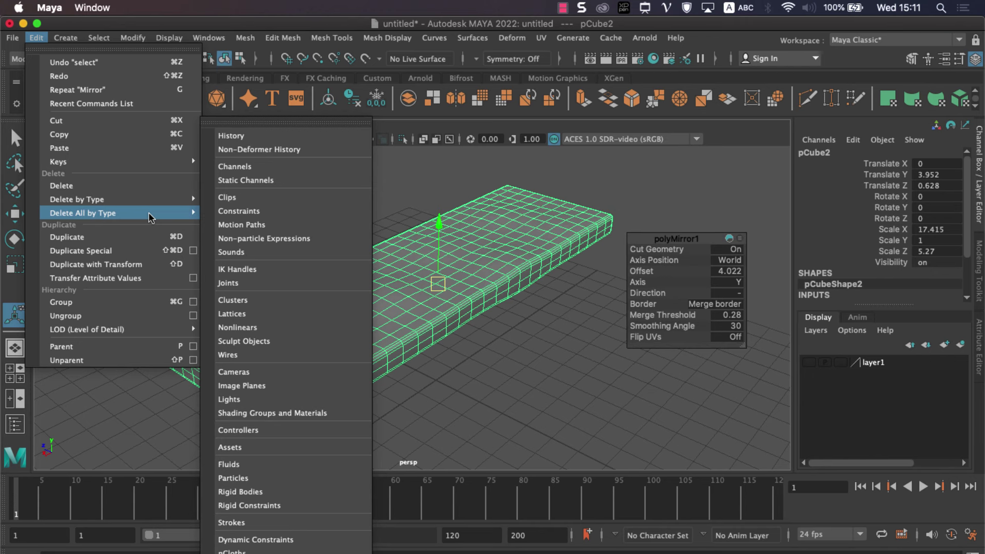
mouse_move(107, 199)
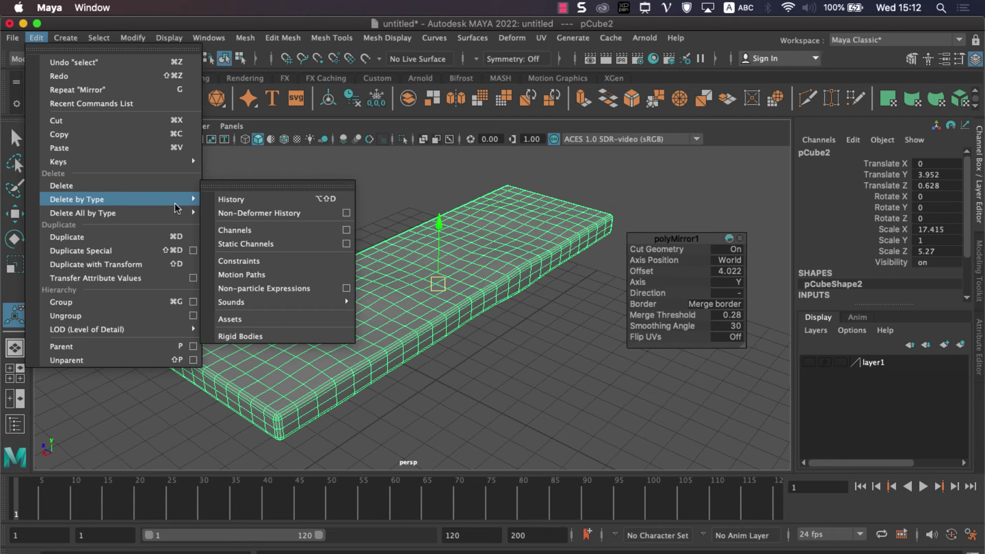
left_click(220, 202)
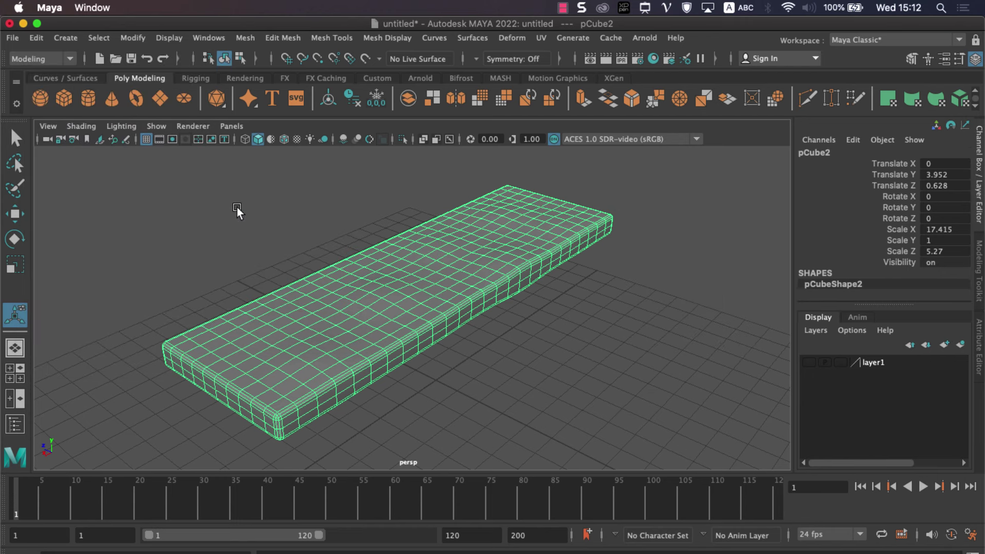
- Set the upright block's subdivisions to width 6 and height 4
left_click(655, 335)
left_click(432, 307)
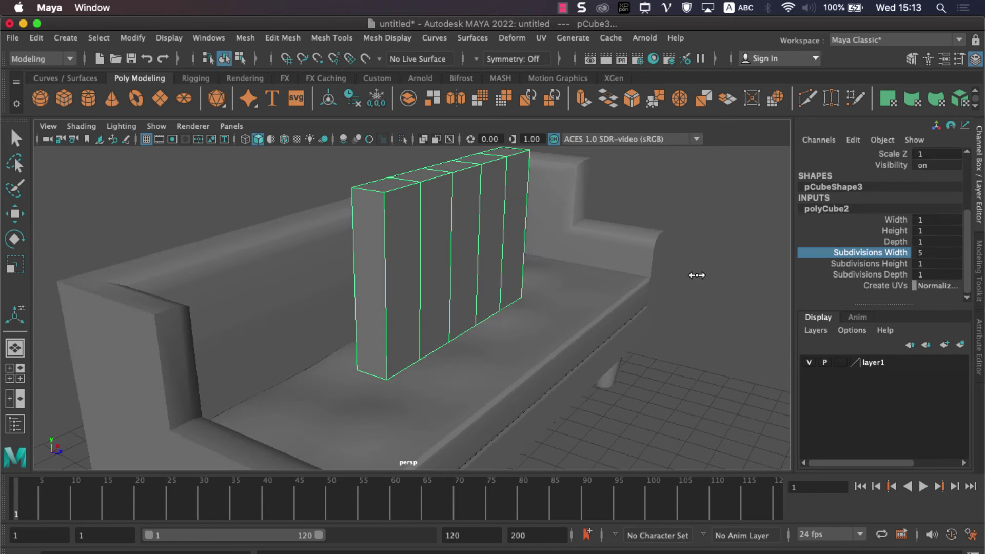
middle_click_drag(693, 276, 704, 274)
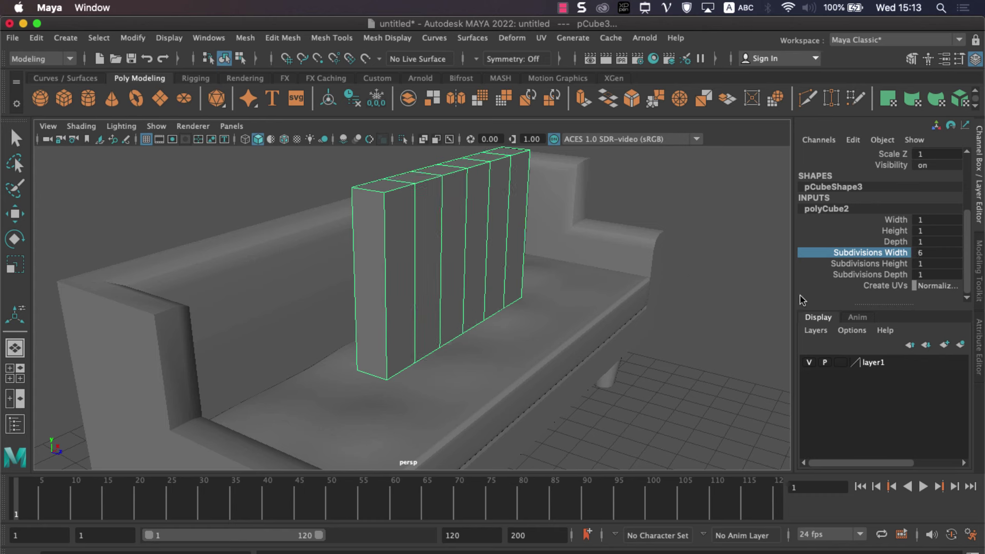
left_click(851, 277)
left_click(852, 264)
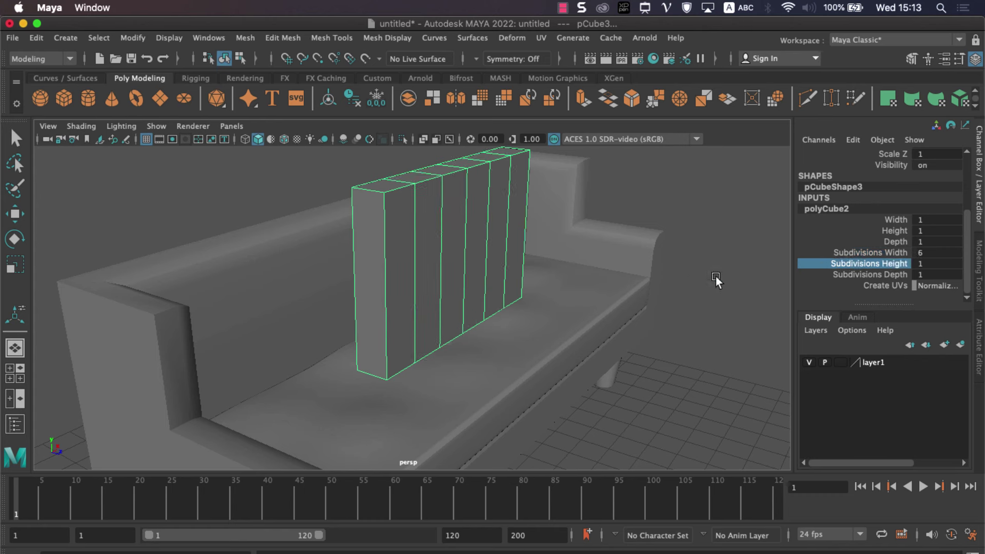
middle_click_drag(690, 277, 707, 276)
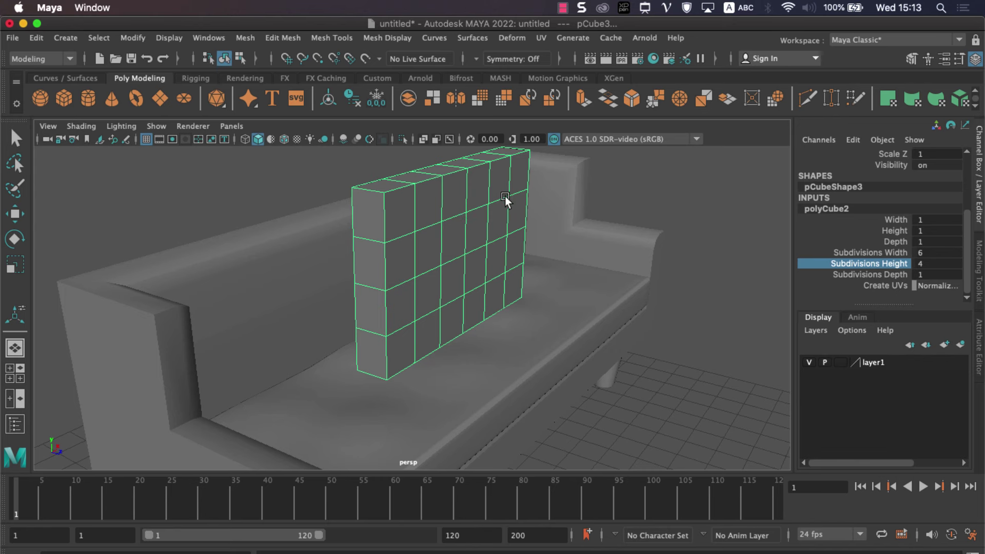
mouse_move(464, 289)
left_mouse_down("alt")
mouse_move(414, 280)
mouse_move(435, 260)
left_mouse_up("alt")
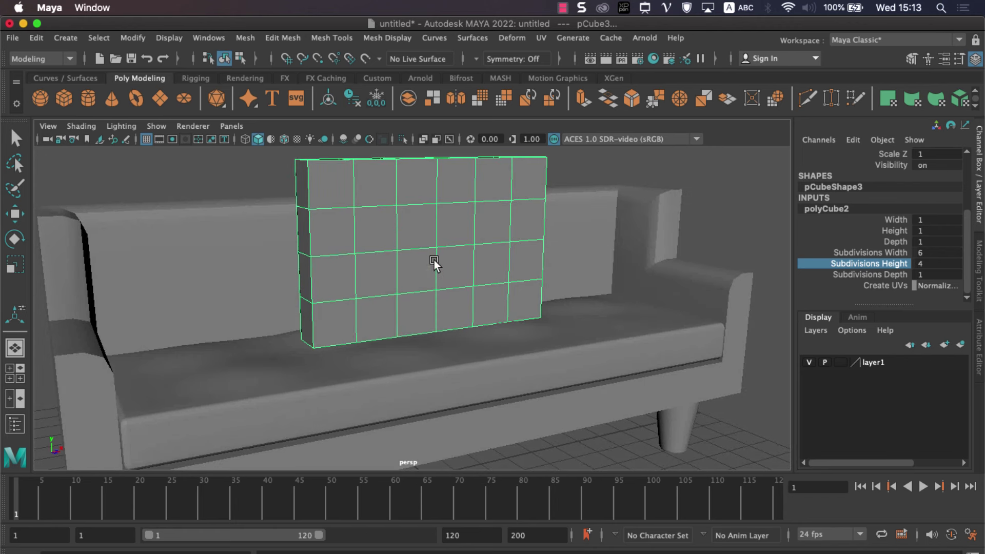
- Switch the block to edge mode and select its left vertical edges
right_click(434, 260)
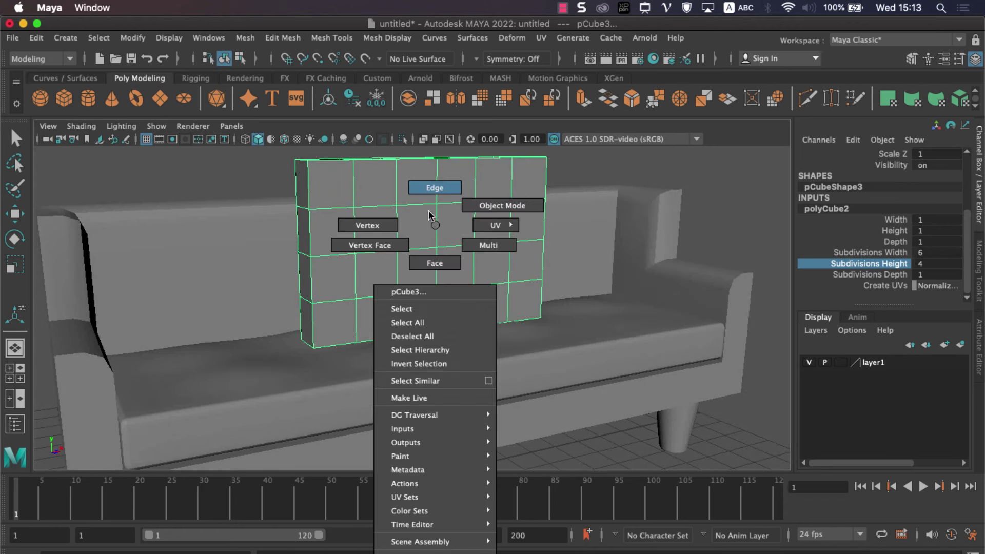
right_click_drag(434, 263, 436, 189)
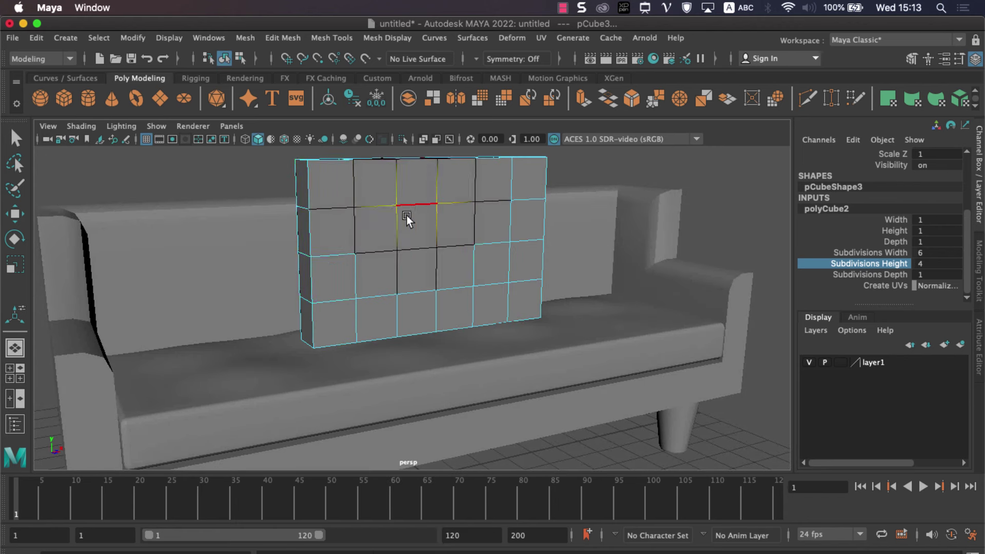
left_click(315, 192)
key("w")
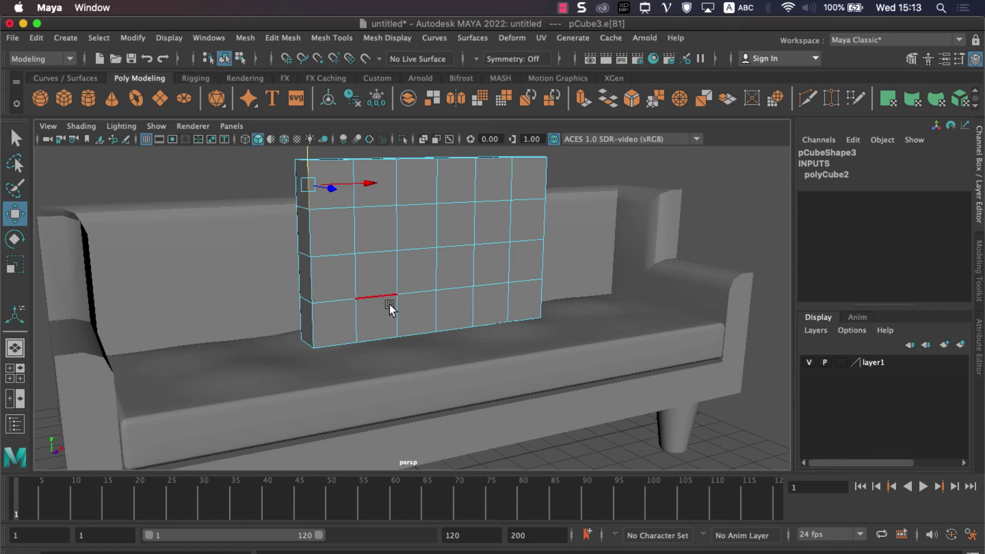
left_click(311, 236)
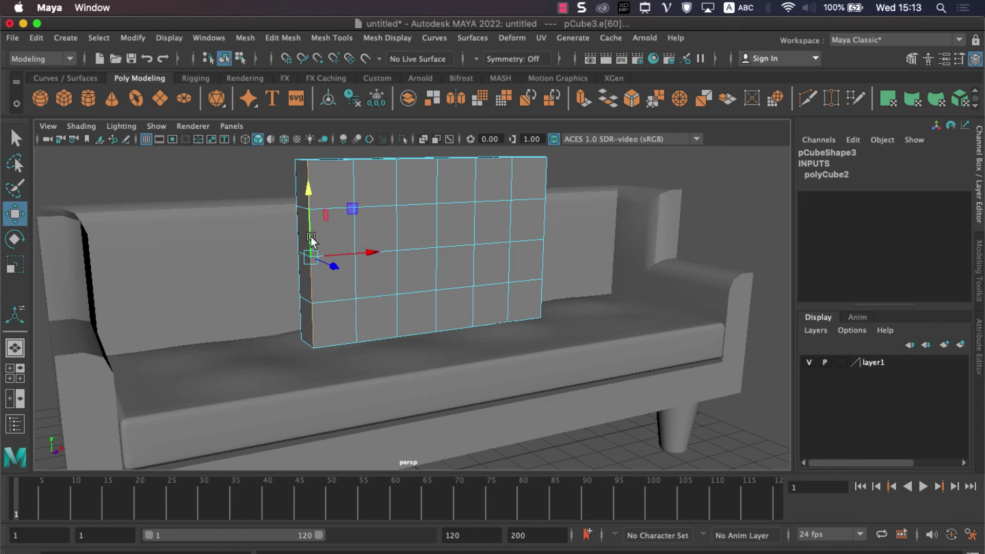
left_click(293, 214, "shift")
- Select the block's top and bottom edge loops and hide the sofa layer
double_click(331, 163)
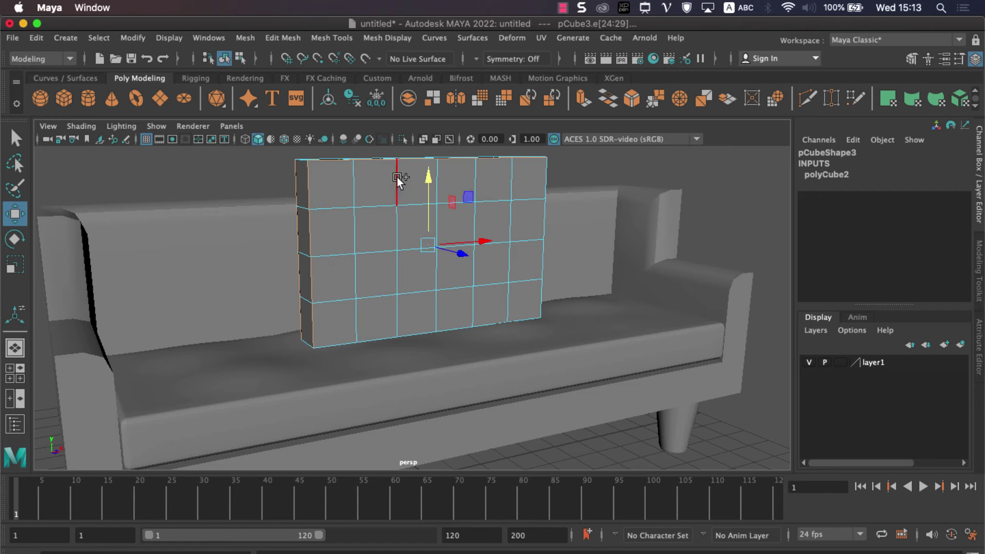
double_click(538, 319)
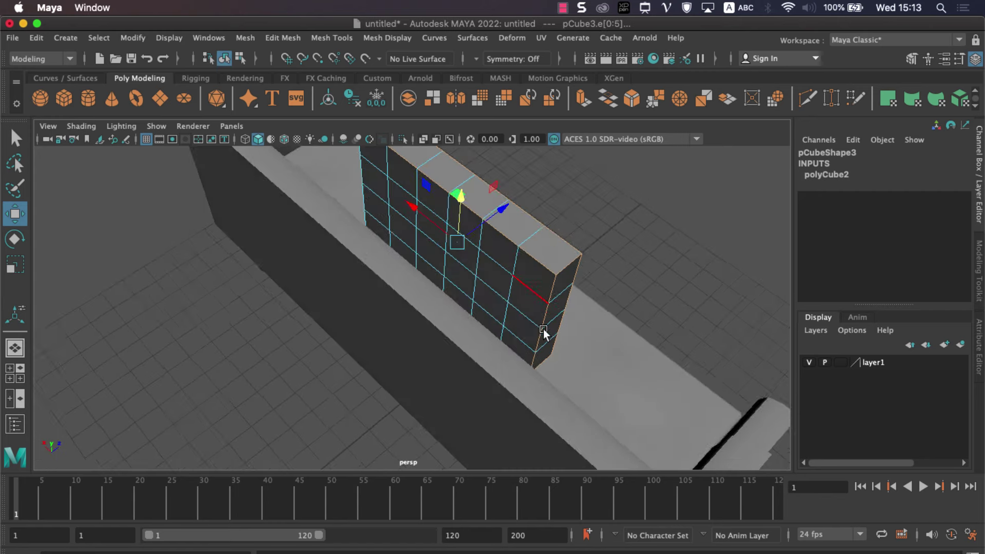
left_click_drag(540, 320, 593, 340, "alt")
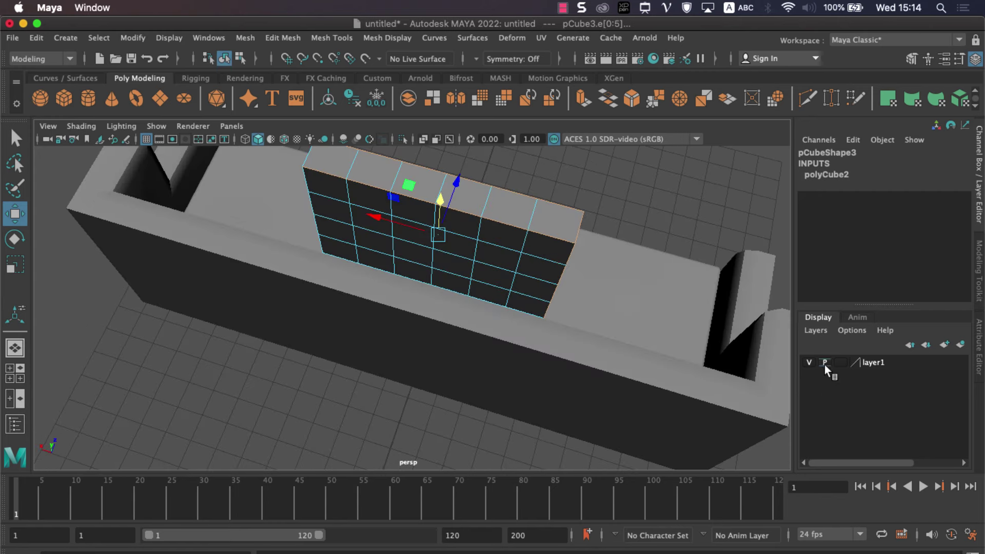
left_click(809, 362)
mouse_move(612, 319)
left_mouse_down("alt")
mouse_move(542, 308)
mouse_move(525, 289)
left_mouse_up("alt")
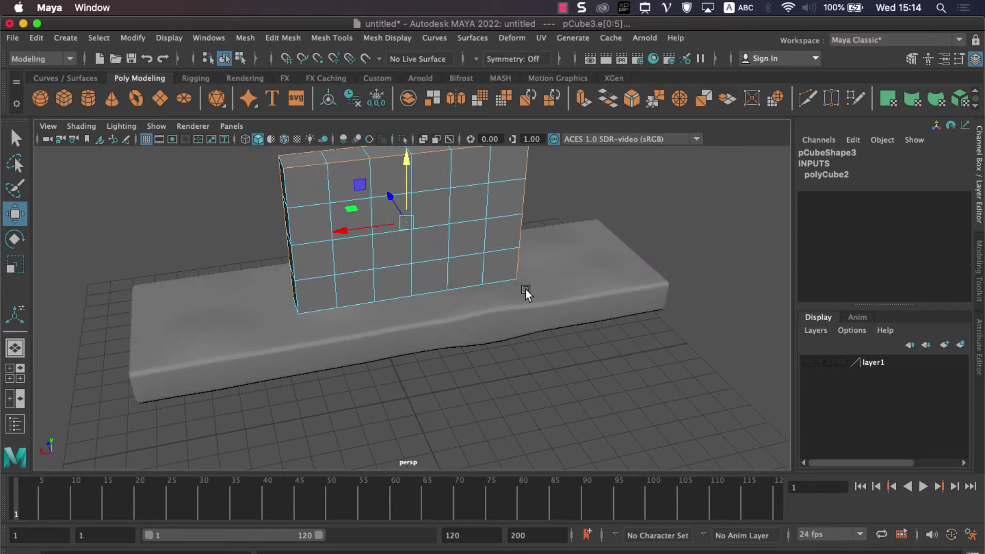
mouse_move(465, 287)
left_mouse_down("alt")
mouse_move(375, 344)
mouse_move(81, 257)
mouse_move(9, 279)
mouse_move(5, 264)
mouse_move(107, 330)
mouse_move(118, 323)
mouse_move(60, 324)
left_mouse_up("alt")
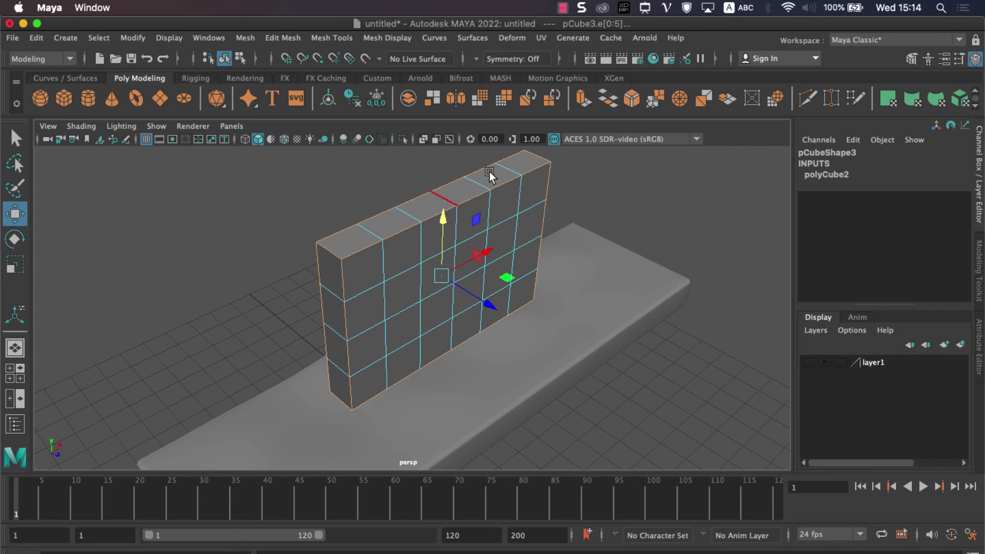
- Bevel the block's selected outer edges with fraction 0.3 and 2 segments
left_click(630, 102)
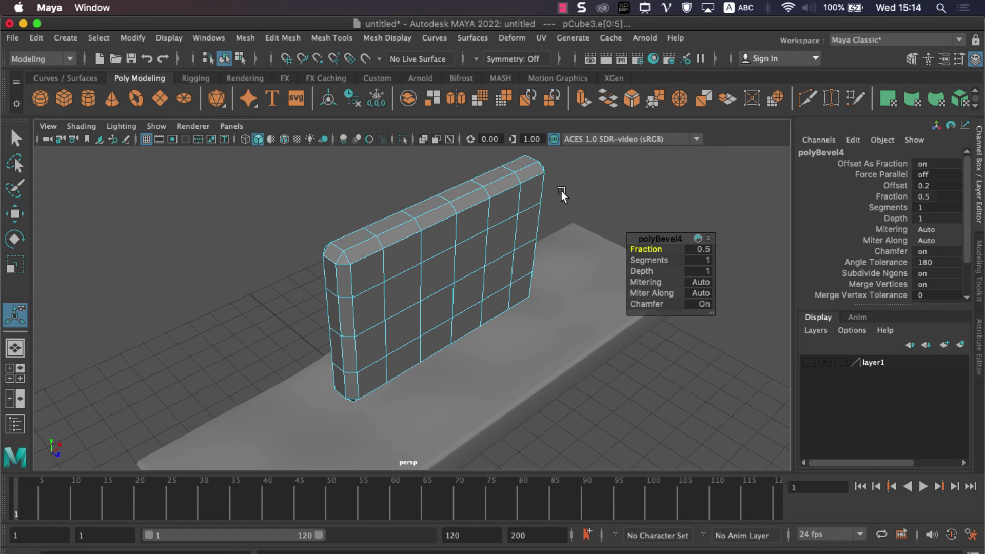
left_click(706, 250)
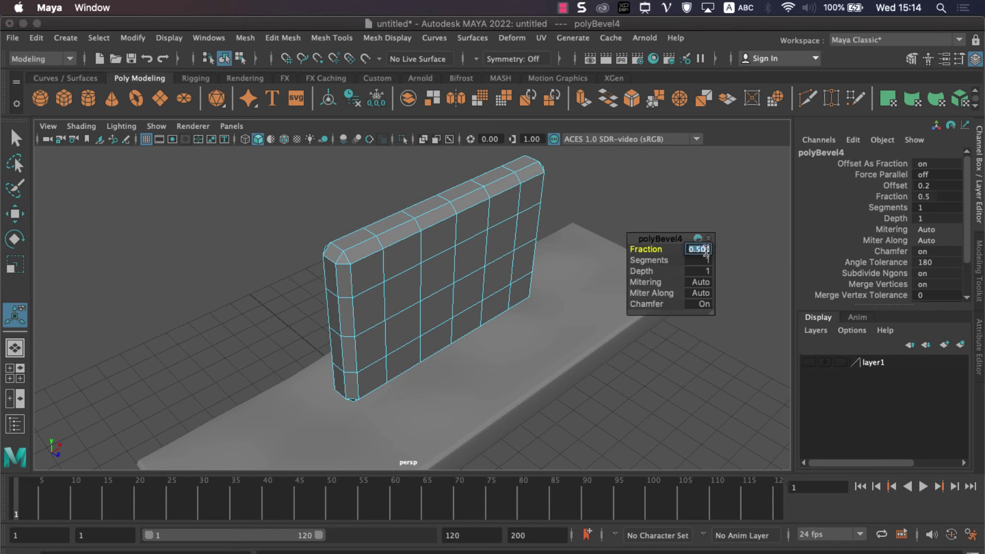
type("0.3")
key("Tab")
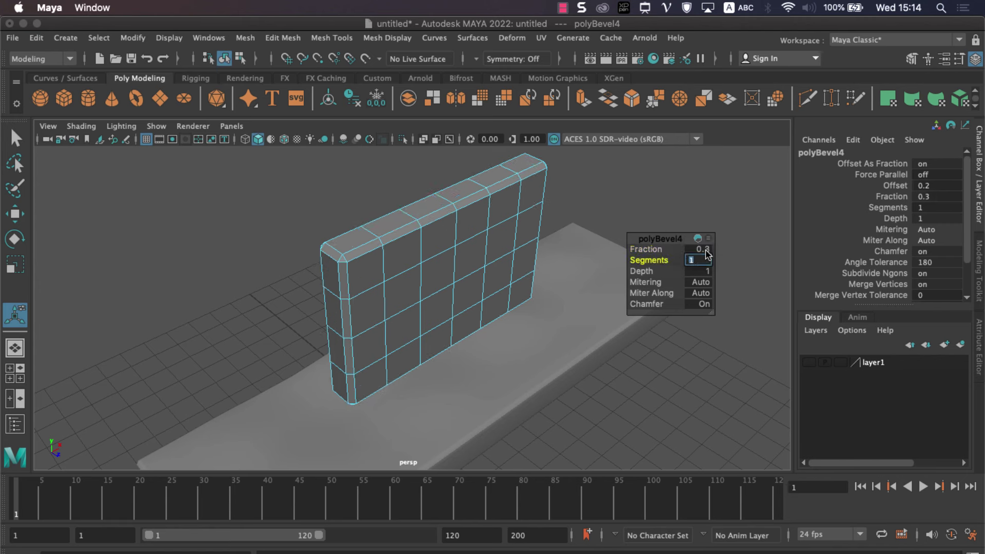
type("2")
key("Return")
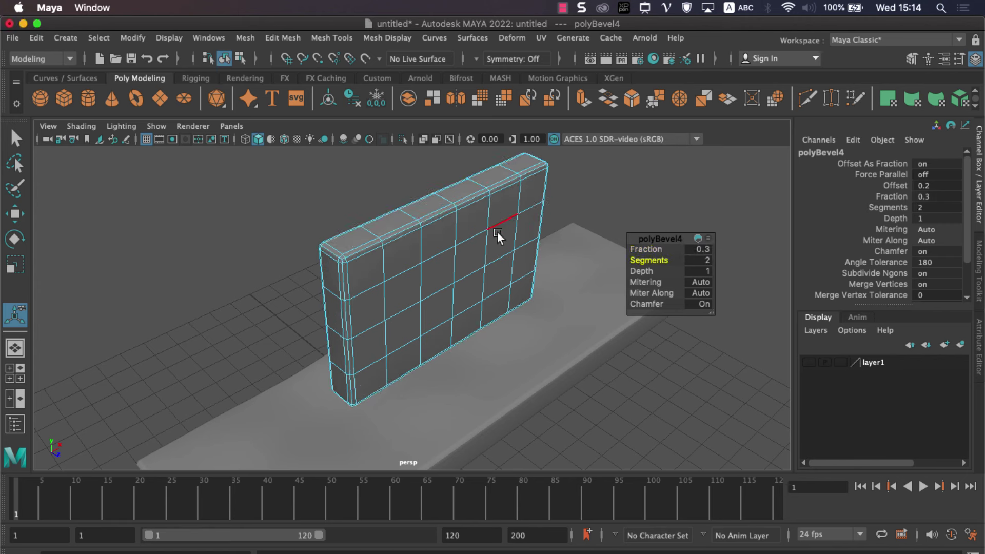
right_click_drag(504, 224, 547, 208)
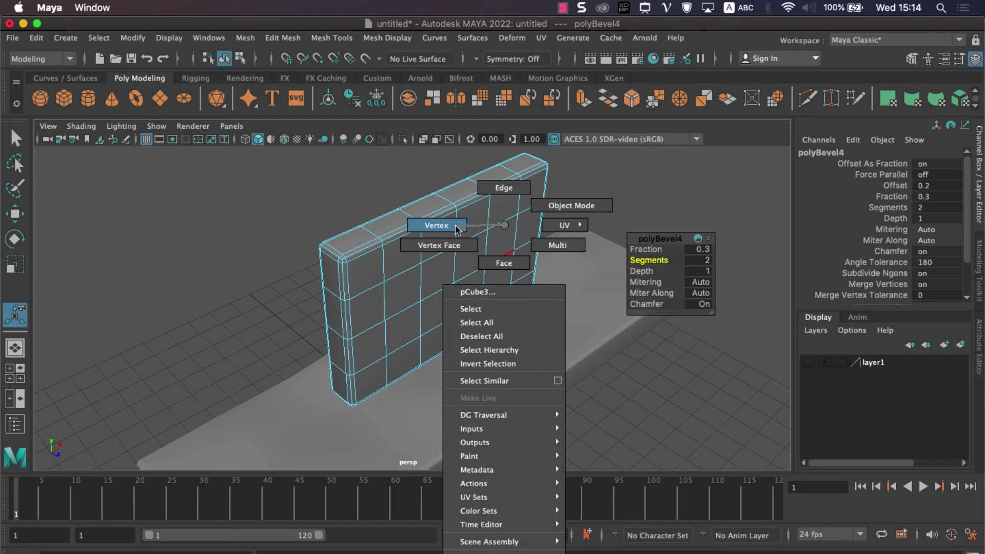
- Select two faces on the front of the cushion block
right_click_drag(547, 208, 483, 235)
mouse_move(515, 285)
left_mouse_down("alt")
mouse_move(521, 272)
mouse_move(502, 275)
left_mouse_up("alt")
right_click_drag(492, 225, 482, 266)
left_click(414, 287)
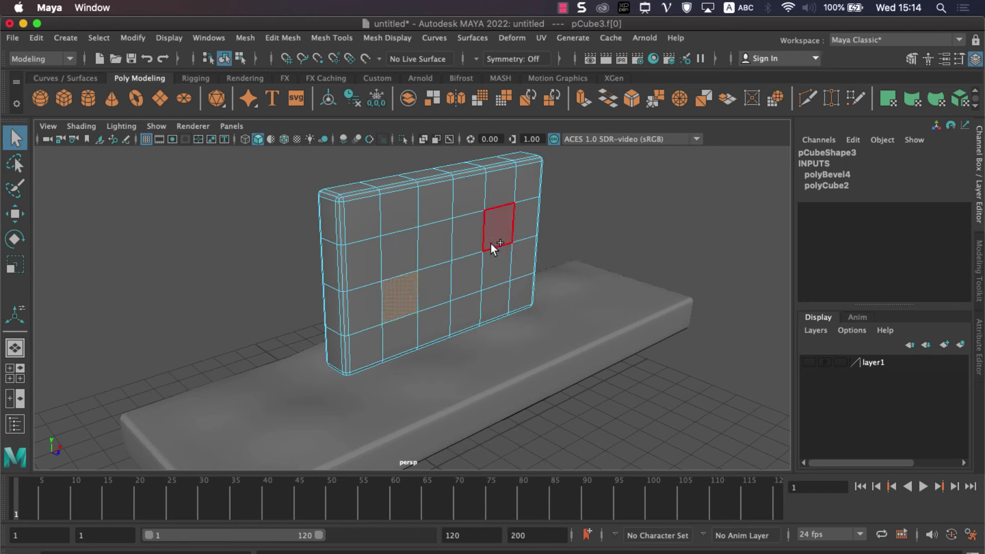
left_click(496, 228, "shift")
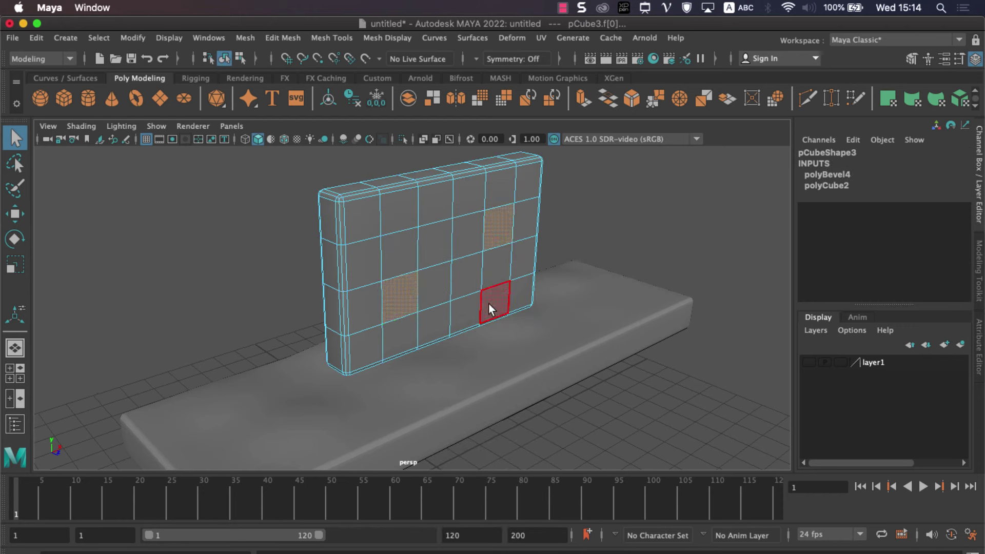
mouse_move(489, 304)
left_mouse_down("alt")
mouse_move(492, 319)
mouse_move(600, 335)
left_mouse_up("alt")
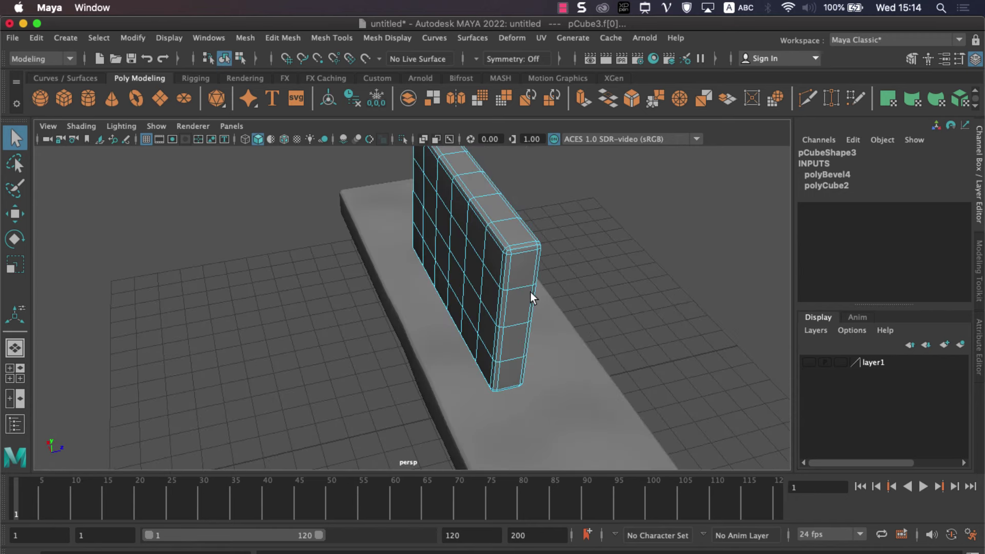
mouse_move(530, 291)
left_mouse_down("alt")
mouse_move(448, 273)
mouse_move(497, 279)
left_mouse_up("alt")
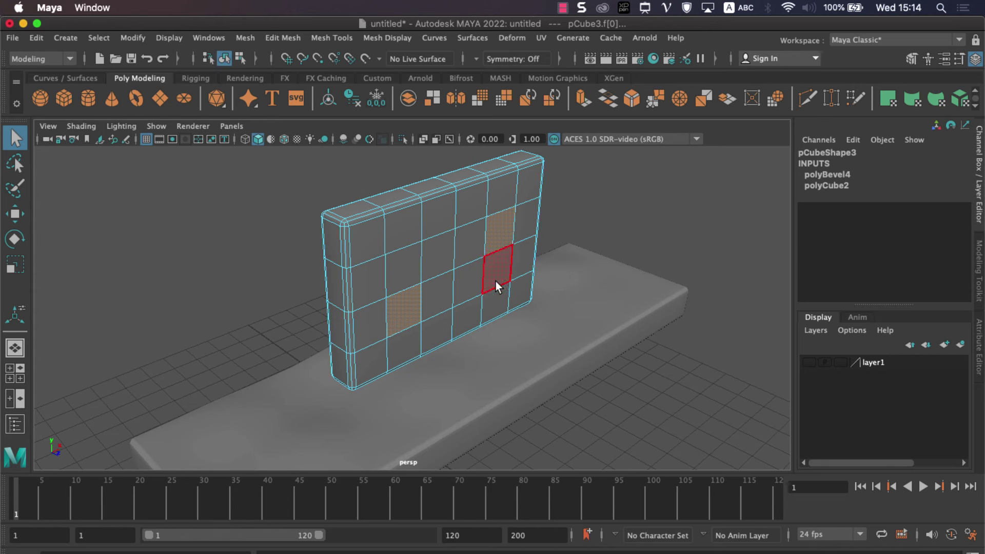
- Nudge the selected front faces outward into a soft bulge, then return to vertex mode
left_click(17, 208)
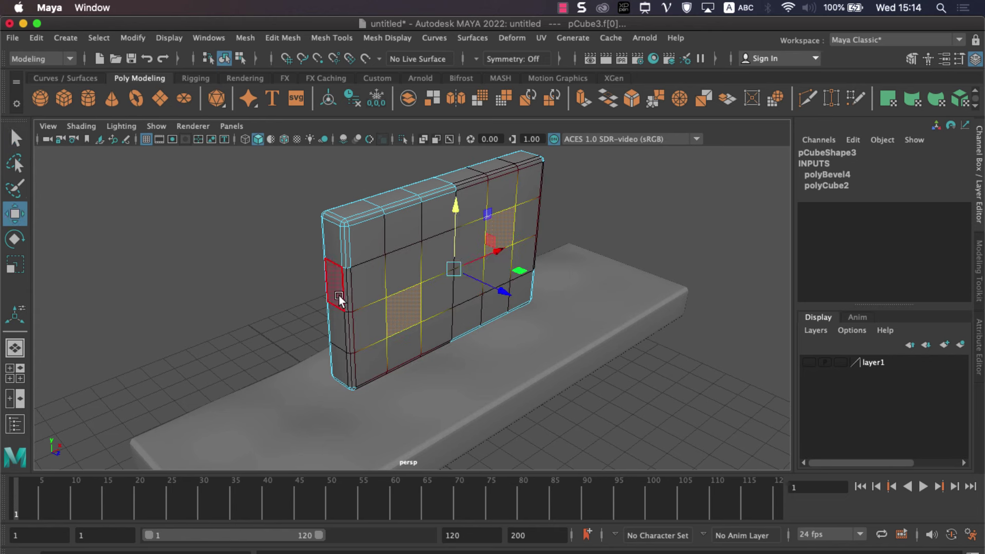
left_click_drag(435, 295, 500, 298)
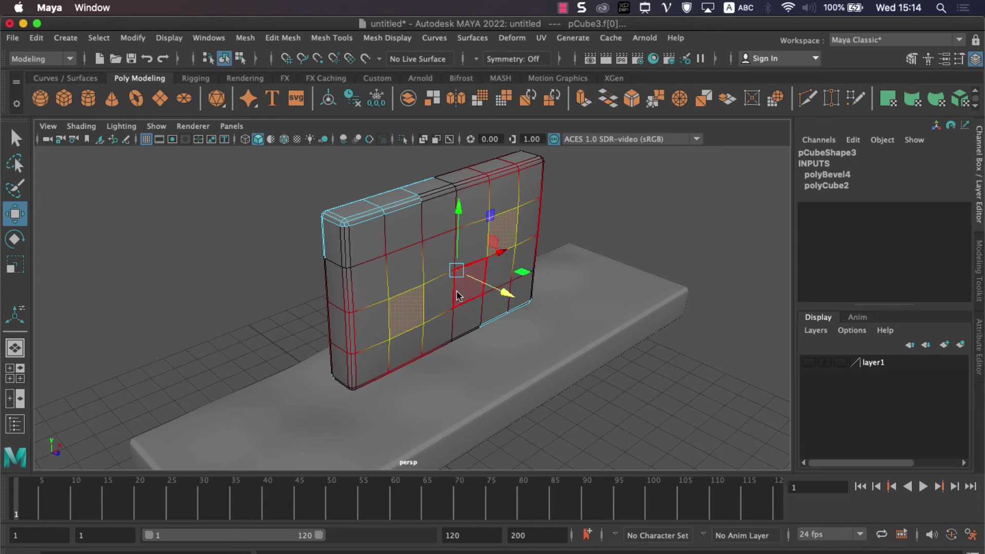
right_click_drag(457, 291, 401, 236)
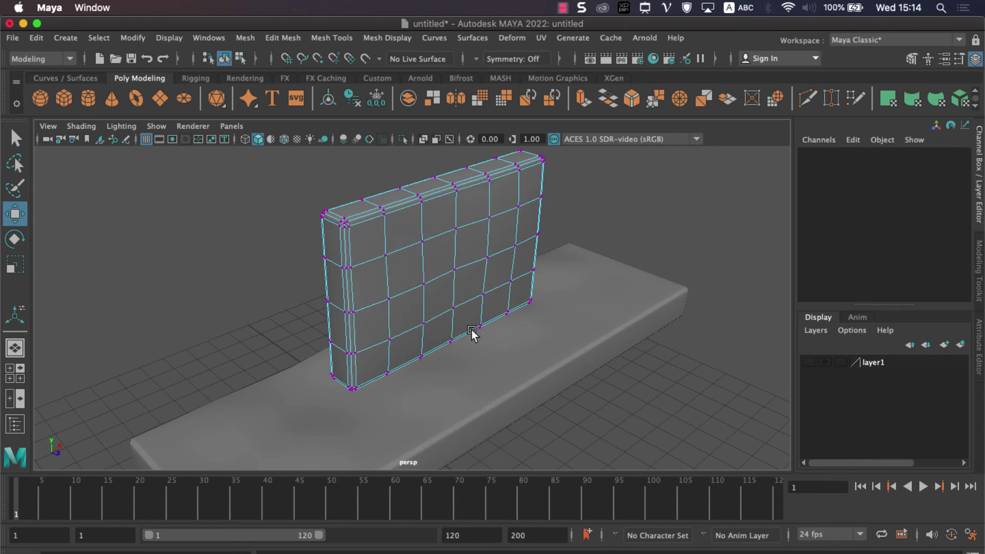
mouse_move(471, 334)
left_mouse_down("alt")
mouse_move(456, 310)
mouse_move(423, 296)
left_mouse_up("alt")
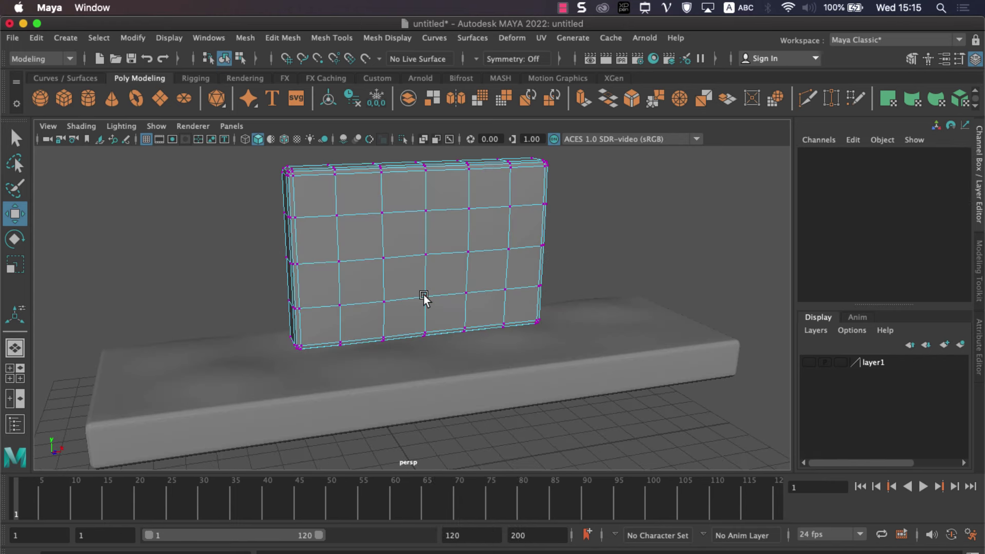
- Select six staggered interior vertices across the cushion front as button spots
left_click(318, 204)
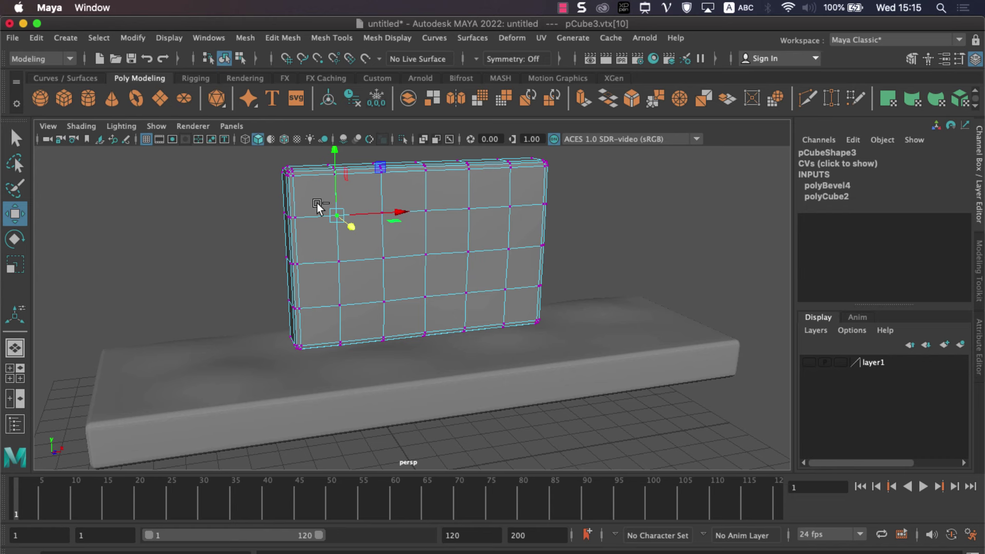
left_click(322, 321, "shift")
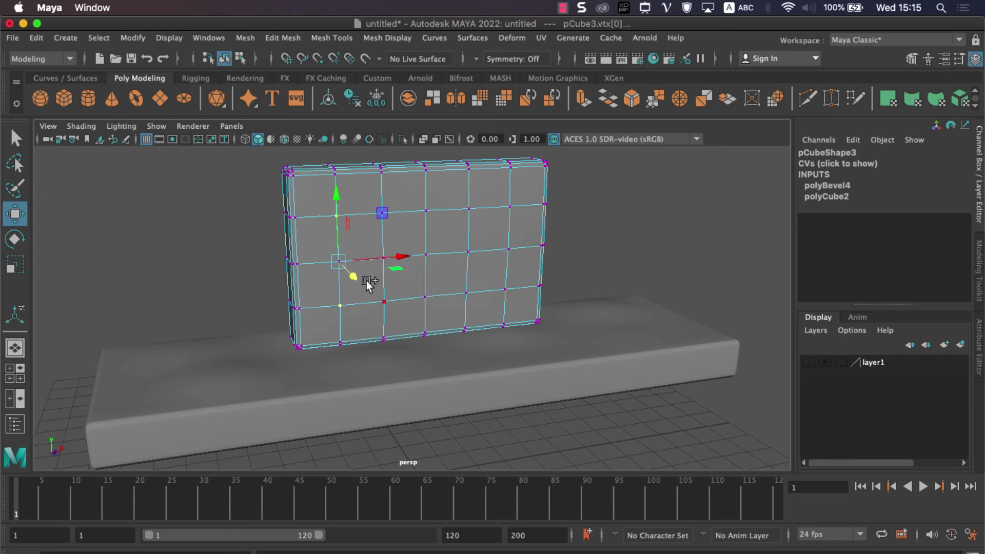
left_click(389, 253, "shift")
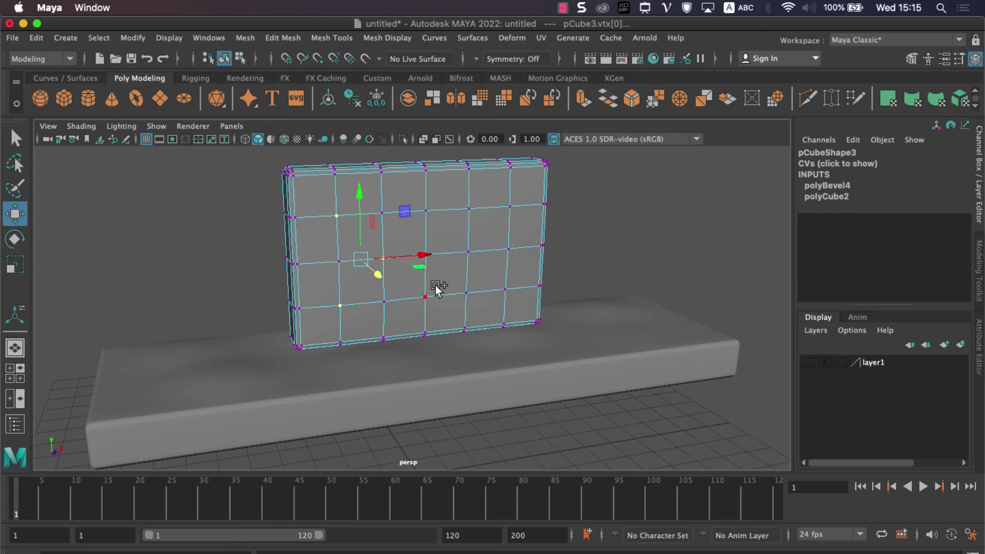
left_click(435, 285, "shift")
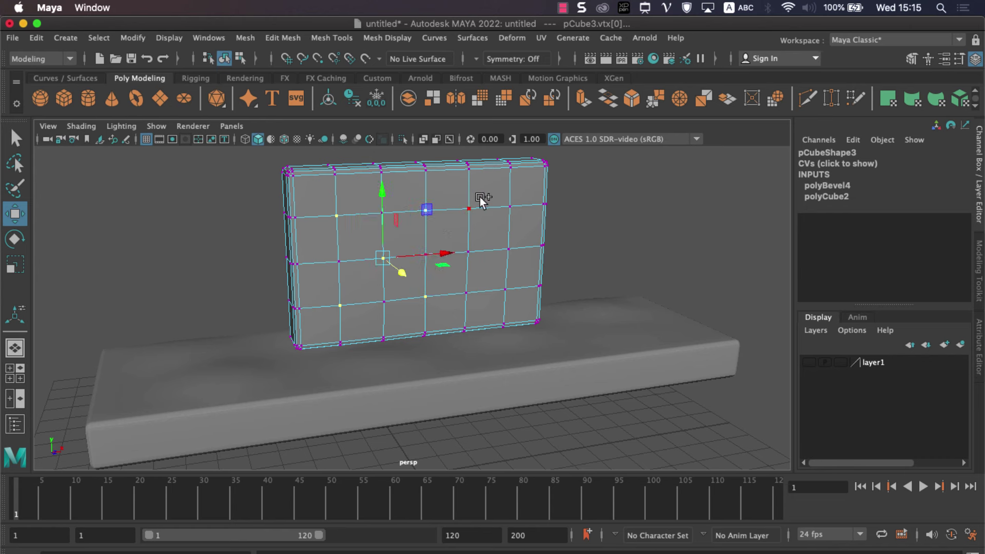
left_click(482, 240, "shift")
left_click(516, 205, "shift")
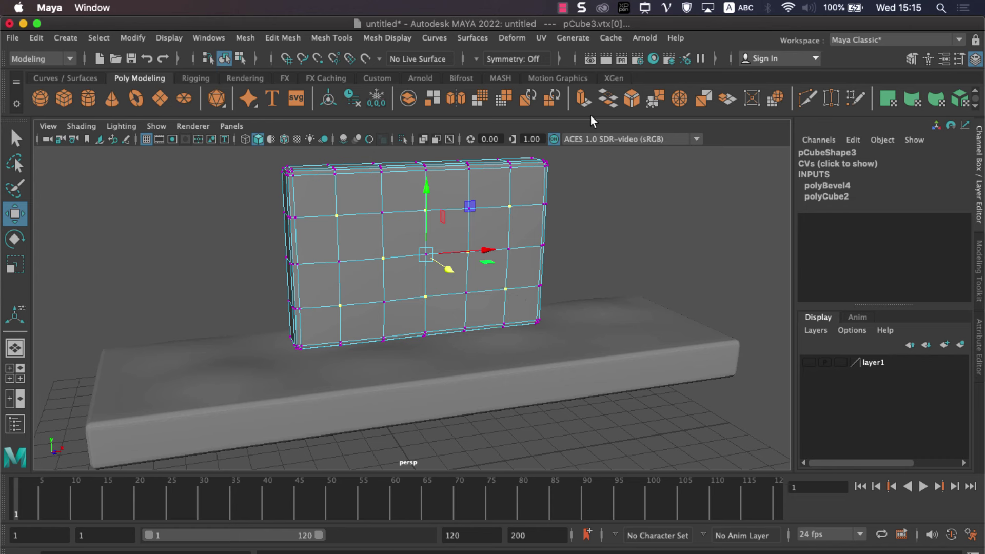
- Chamfer the selected vertices at width 0.2 into small diamond faces
left_click(633, 99)
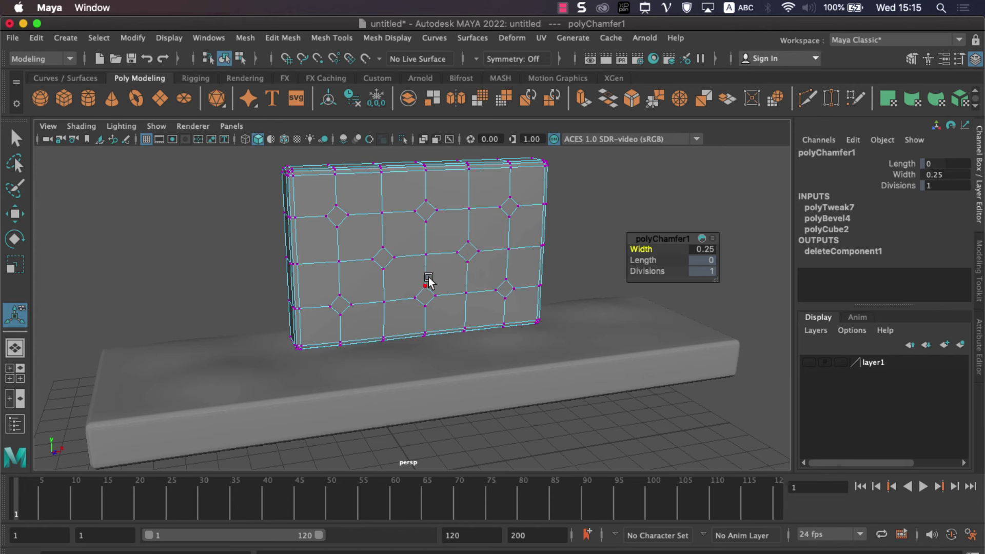
left_click(710, 249)
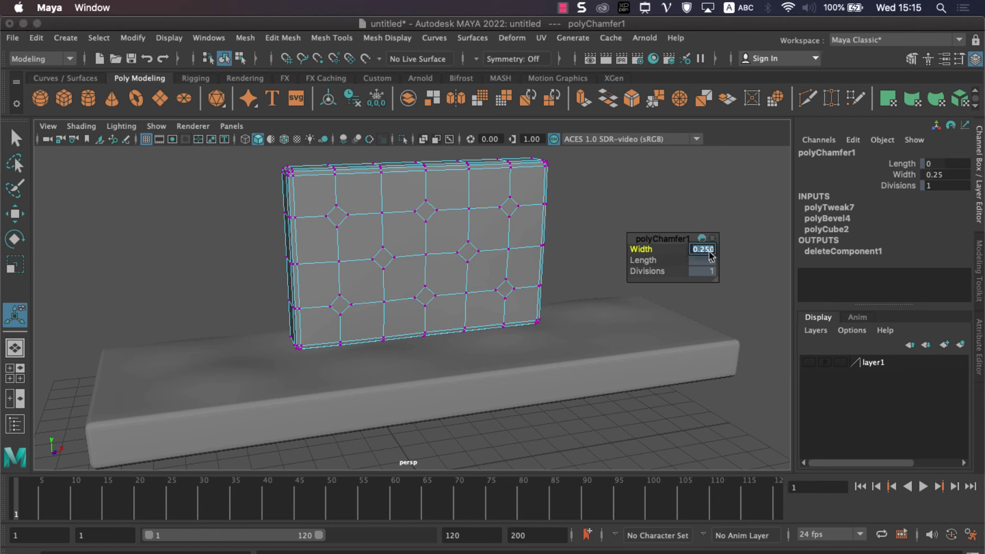
type("0.2")
key("Return")
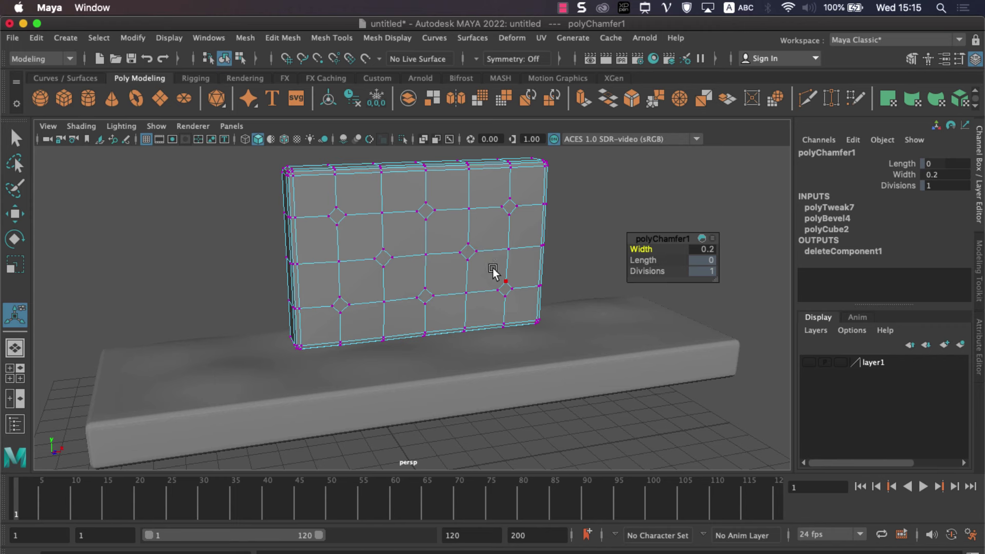
right_click_drag(493, 272, 493, 323)
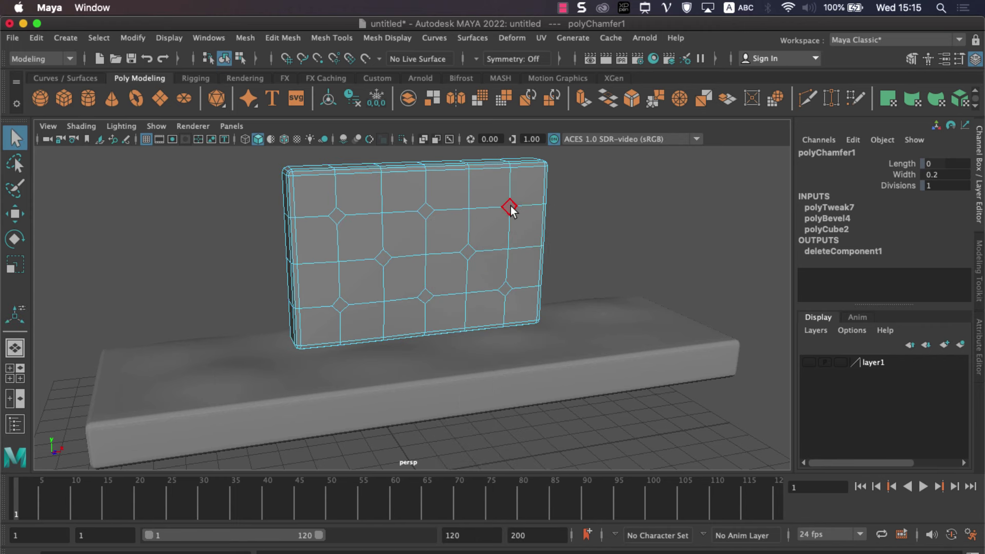
- Select all eight diamond faces across the cushion front for moving
left_click(510, 209)
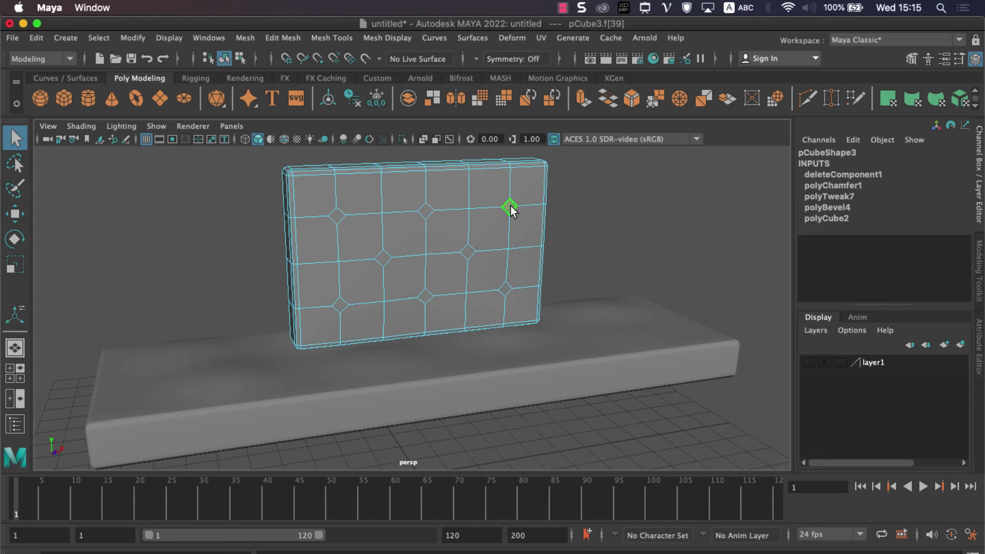
left_click(505, 289, "shift")
left_click(468, 252, "shift")
left_click(426, 210, "shift")
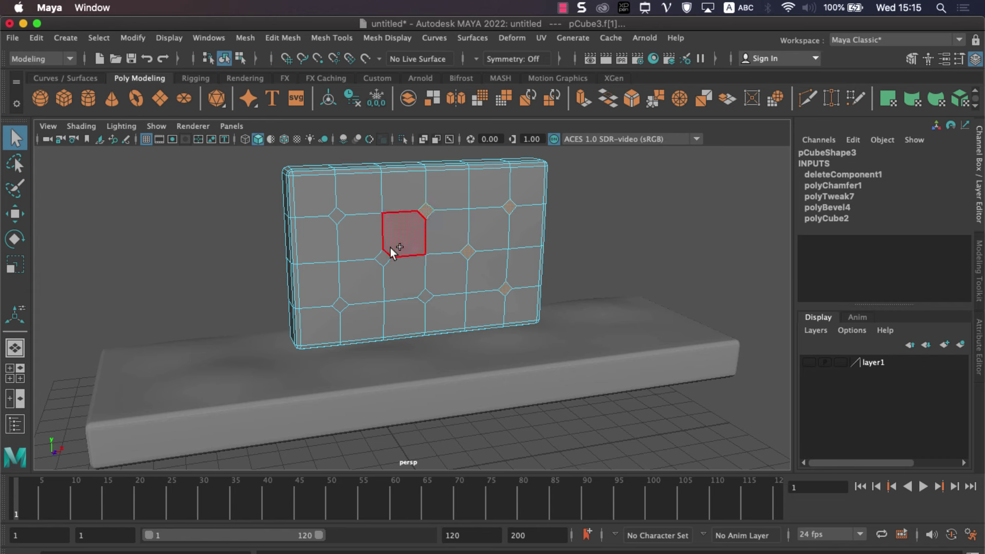
left_click(384, 258, "shift")
left_click(425, 296, "shift")
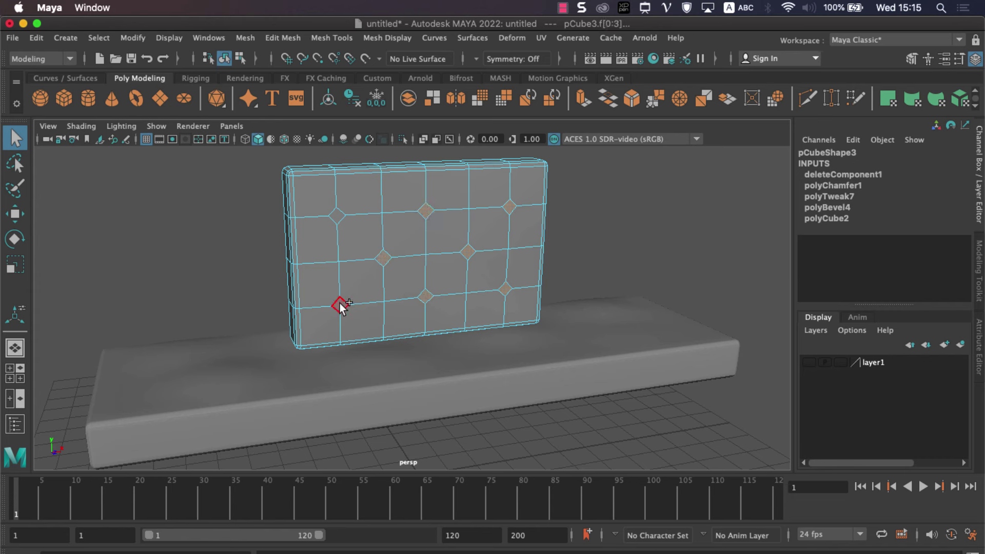
left_click(340, 304, "shift")
left_click(337, 215, "shift")
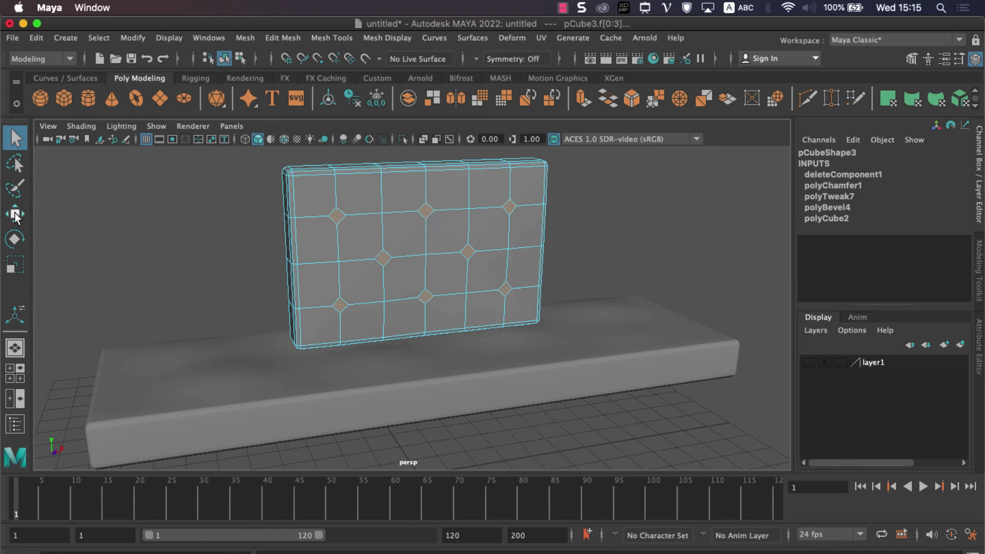
key("w")
mouse_move(316, 307)
left_mouse_down("alt")
mouse_move(417, 394)
mouse_move(479, 410)
left_mouse_up("alt")
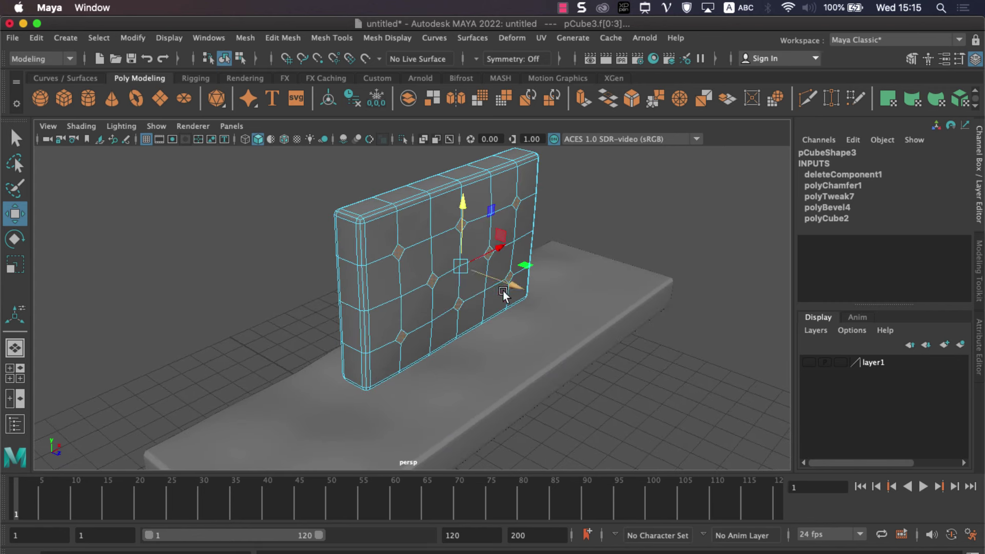
left_click_drag(505, 290, 508, 288)
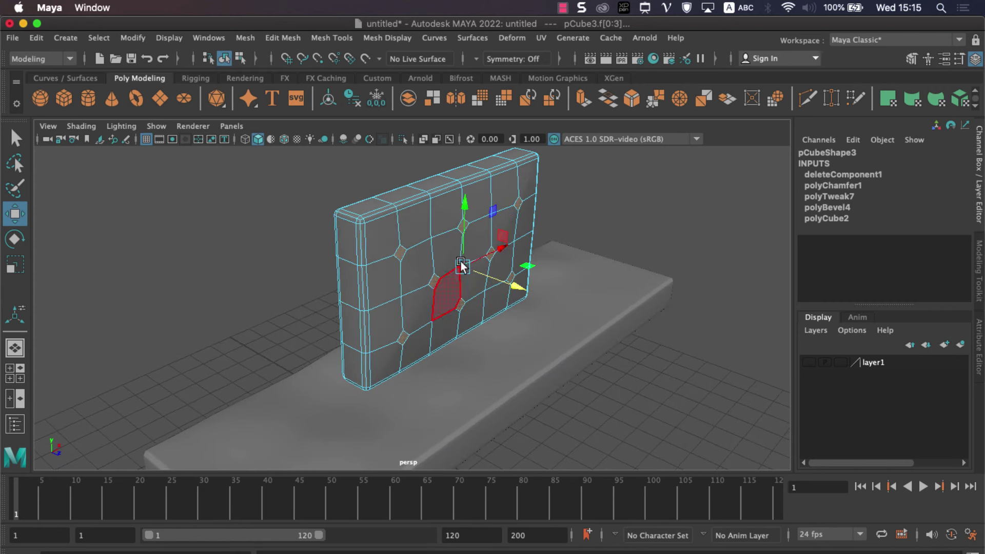
- Extrude the diamond faces inward to local Z -0.369 with 2 divisions
left_click(585, 100)
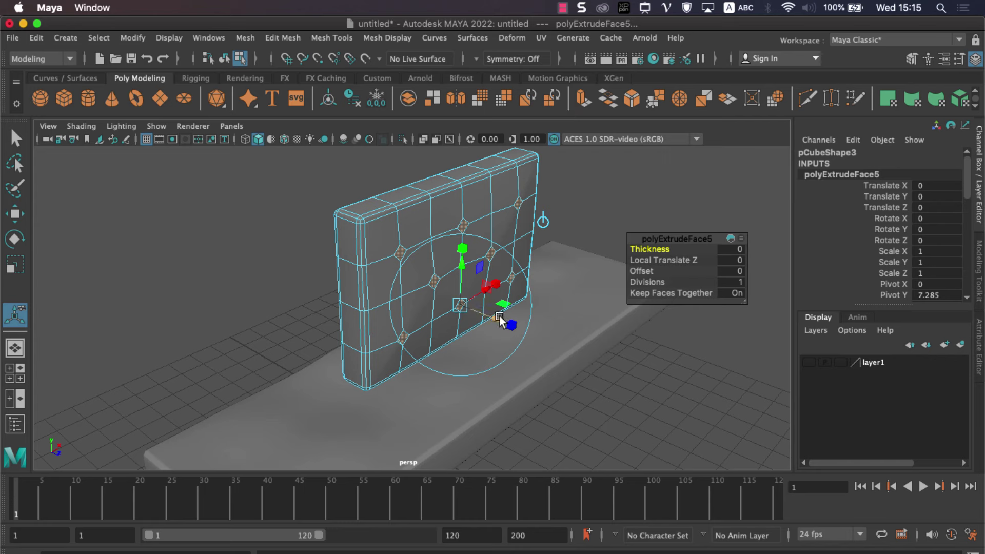
left_click_drag(489, 317, 370, 321)
scroll(414, 320, "up", 3)
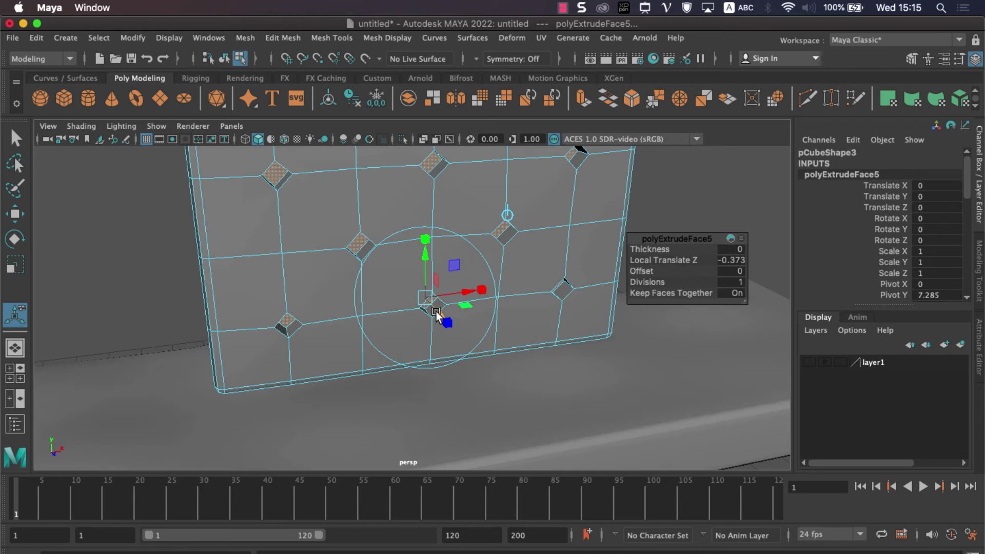
left_click_drag(435, 311, 435, 313)
left_click(447, 324)
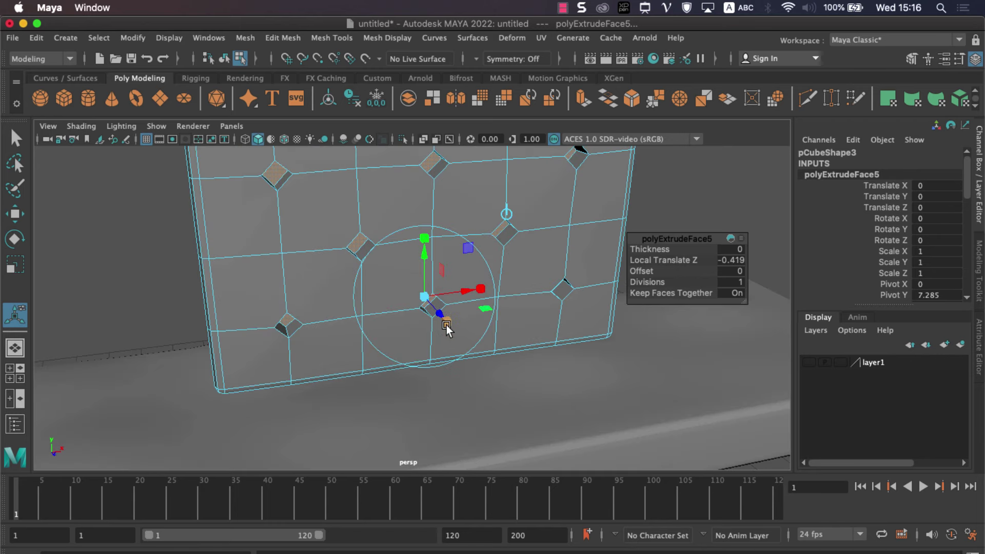
left_click(734, 284)
type("2")
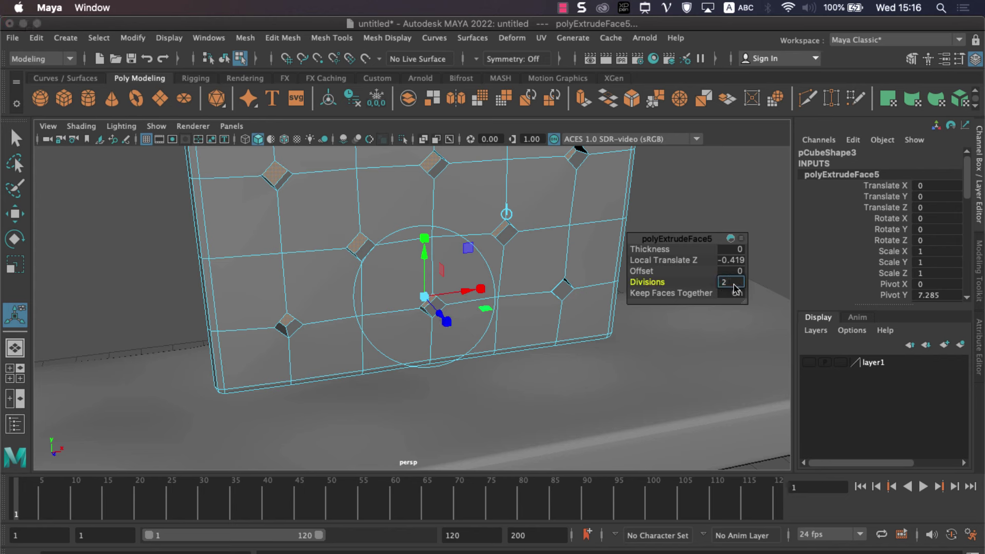
key("Return")
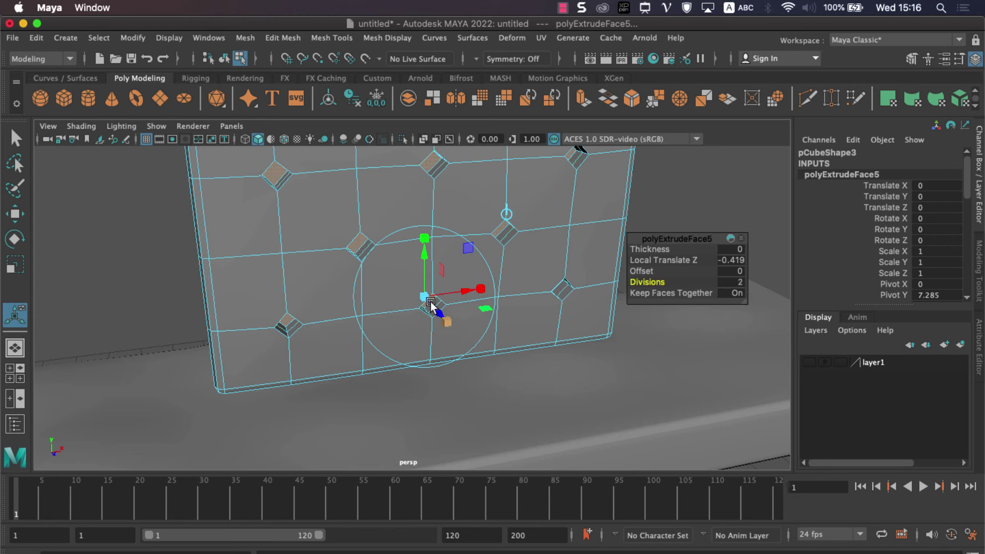
left_click(430, 302)
left_click(428, 305)
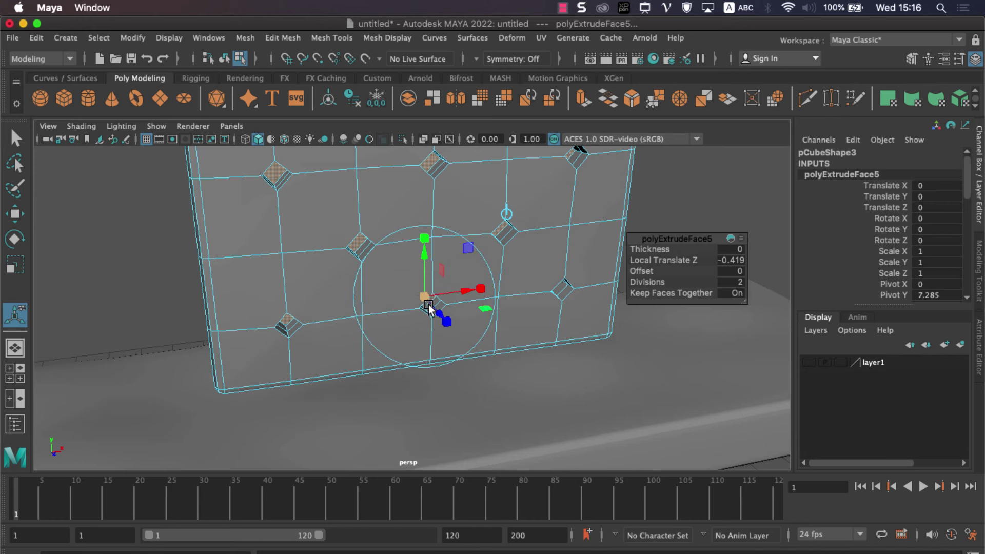
left_click_drag(470, 324, 501, 336, "alt")
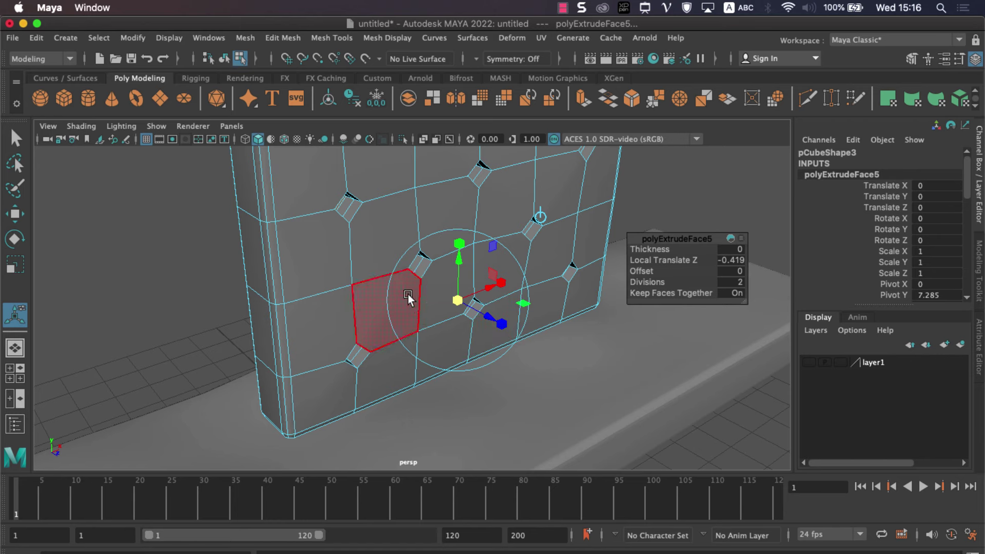
mouse_move(469, 285)
left_mouse_down("alt")
mouse_move(417, 300)
mouse_move(466, 324)
left_mouse_up("alt")
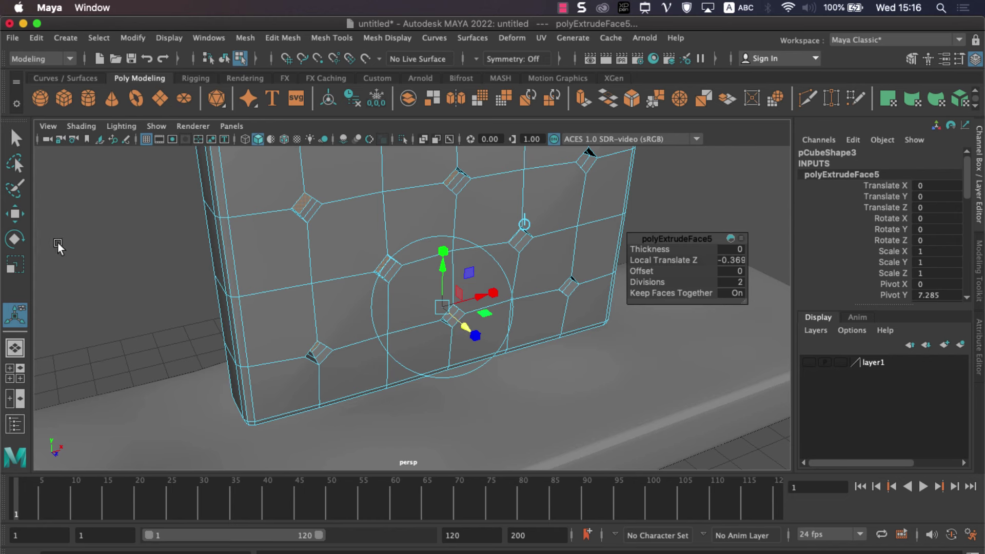
- Return the cushion to object mode and show it in smooth mesh preview
left_click(15, 214)
left_click(349, 238)
right_click(363, 224)
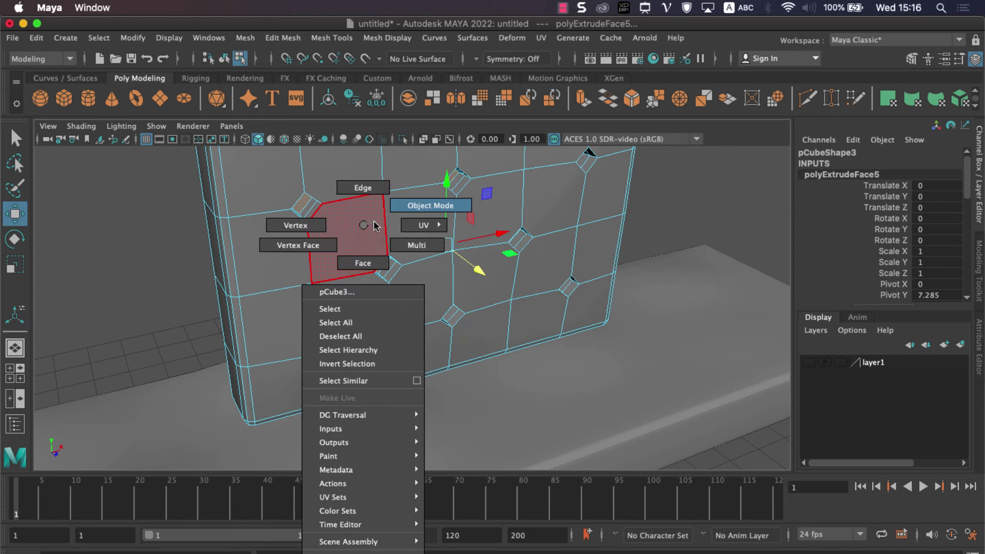
left_click(410, 215)
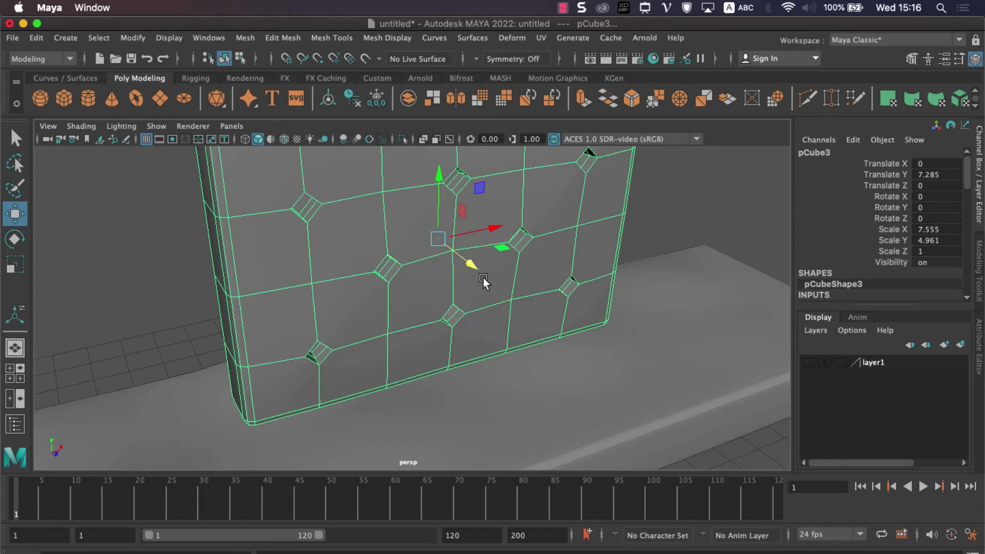
key("3")
- Frame the scene, reselect the tufted cushion and switch it to face mode
left_click(128, 255)
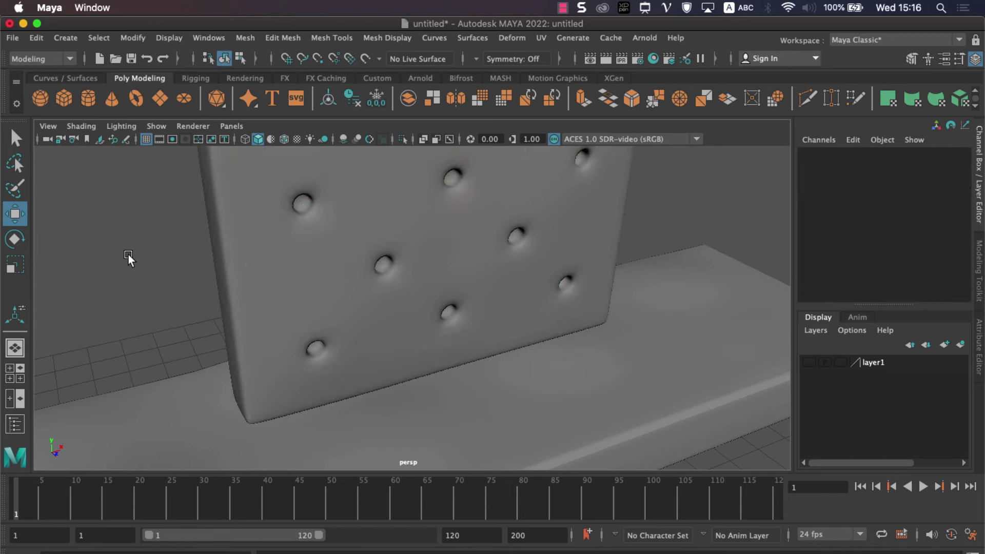
key("a")
mouse_move(128, 254)
left_mouse_down("alt")
mouse_move(305, 270)
mouse_move(279, 252)
left_mouse_up("alt")
left_click(416, 248)
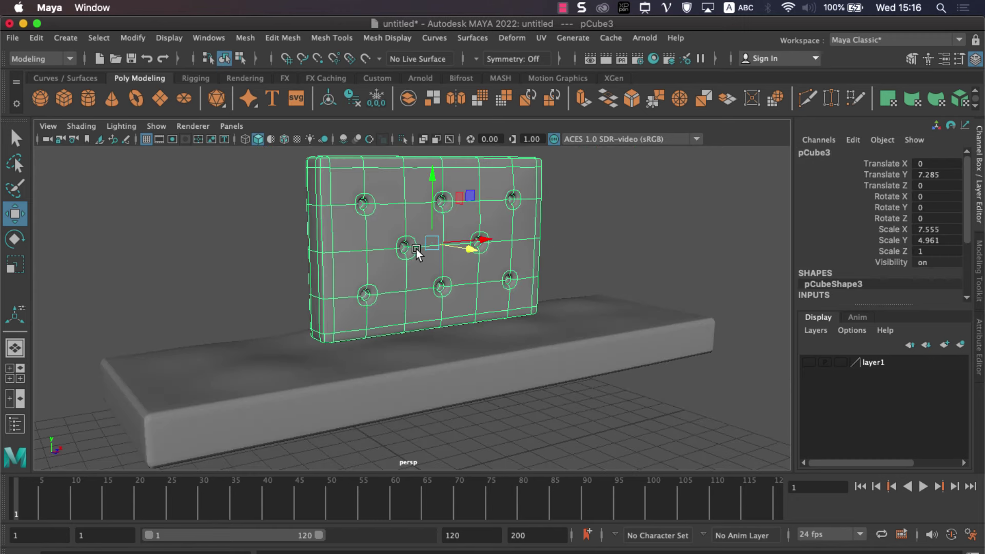
mouse_move(403, 282)
left_mouse_down("alt")
mouse_move(380, 288)
mouse_move(406, 301)
left_mouse_up("alt")
right_click_drag(409, 251, 407, 275)
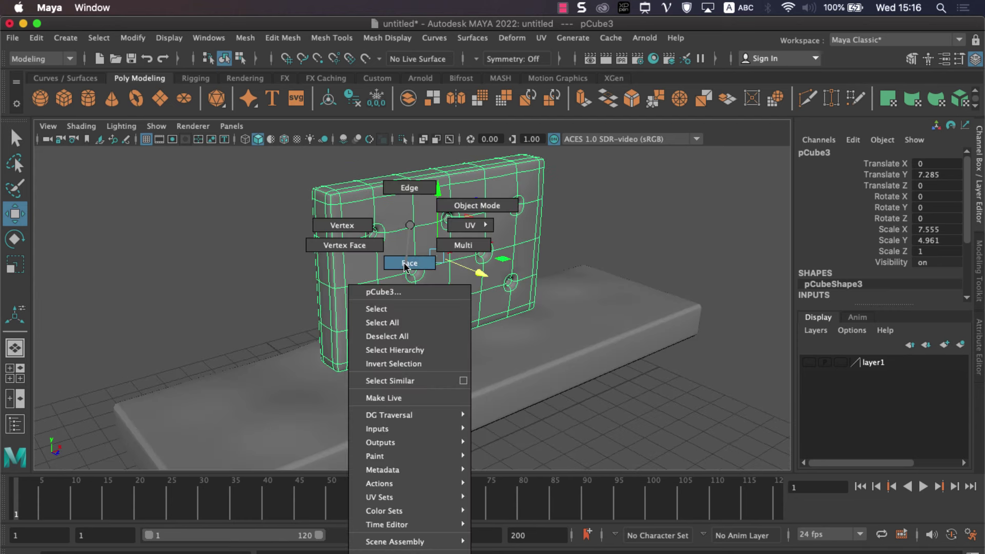
- Shift two padding faces between the buttons with Soft Select falloff
left_click(371, 236)
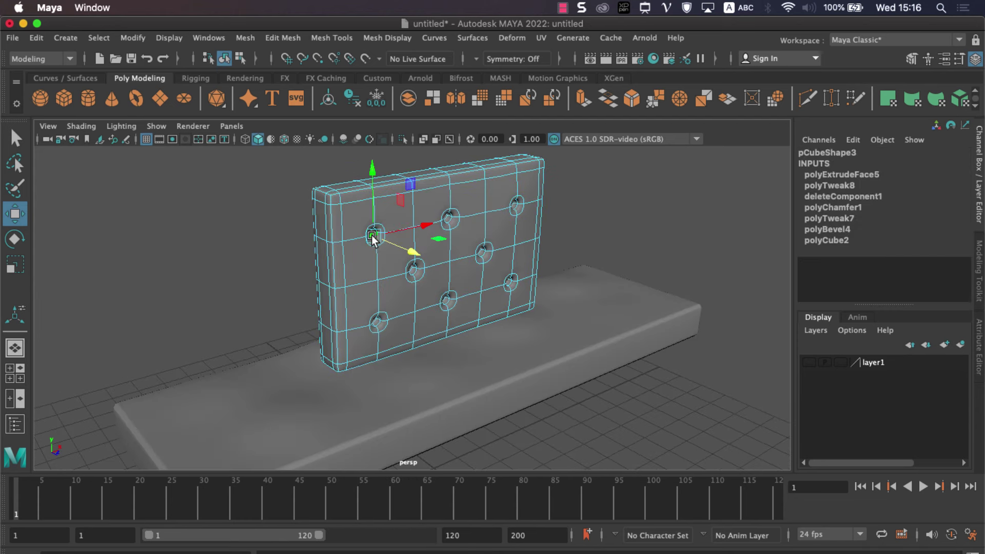
scroll(384, 254, "up", 3)
scroll(334, 231, "up", 2)
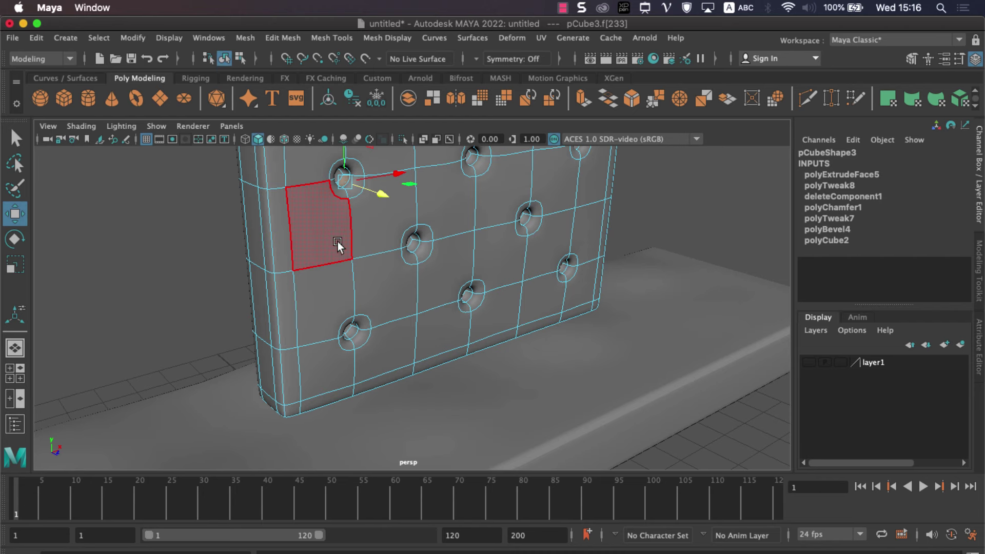
left_click_drag(338, 242, 328, 240, "alt")
left_click(303, 236)
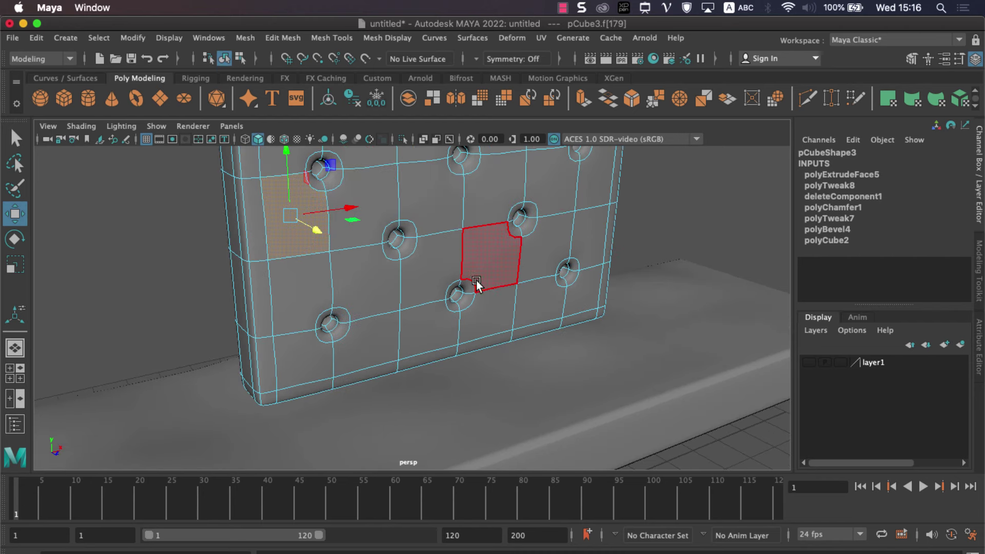
left_click(541, 263, "shift")
key("b")
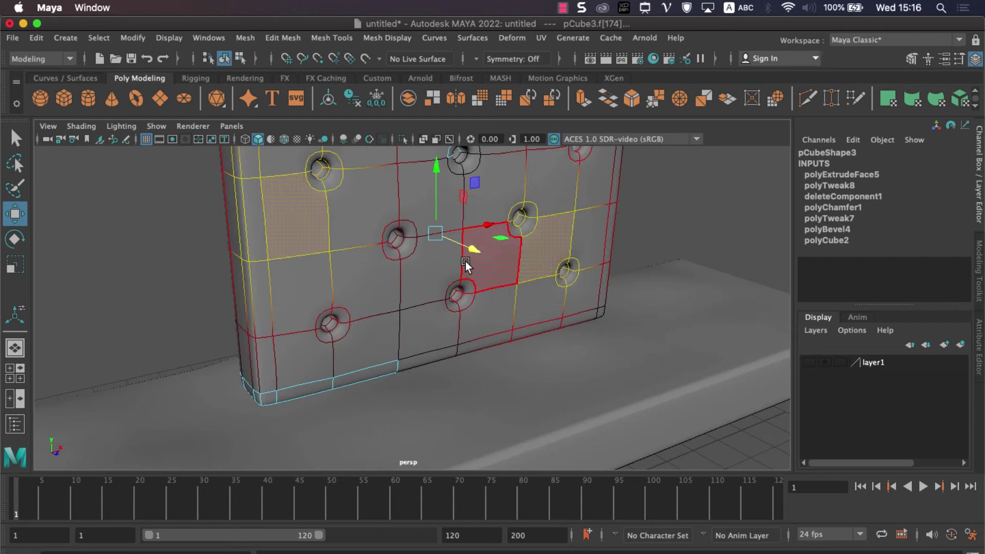
left_click_drag(465, 263, 472, 261)
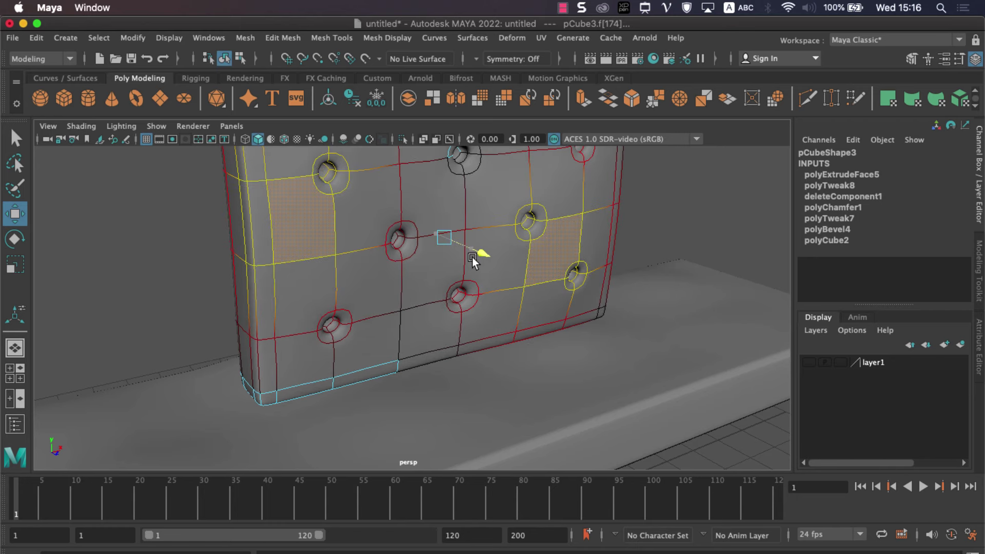
- Return the cushion to object mode and orbit to inspect both sides
left_click(467, 256)
right_click_drag(467, 256, 521, 210)
scroll(482, 264, "down", 5)
mouse_move(466, 294)
left_mouse_down("alt")
mouse_move(417, 306)
mouse_move(564, 313)
left_mouse_up("alt")
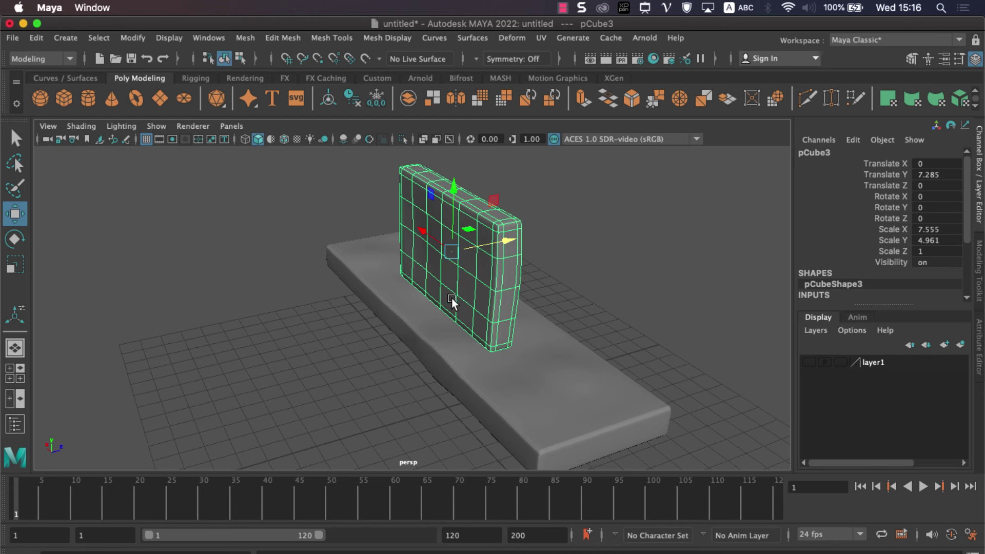
mouse_move(508, 278)
left_mouse_down("alt")
mouse_move(422, 277)
mouse_move(306, 250)
left_mouse_up("alt")
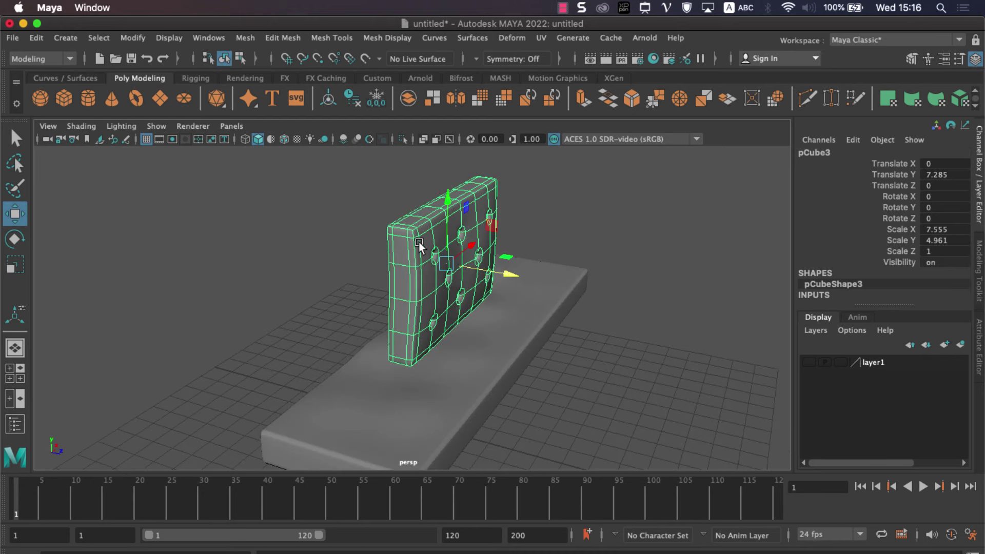
- Mirror the cushion along Z with the mirror offset set to -0.0564
left_click(450, 103)
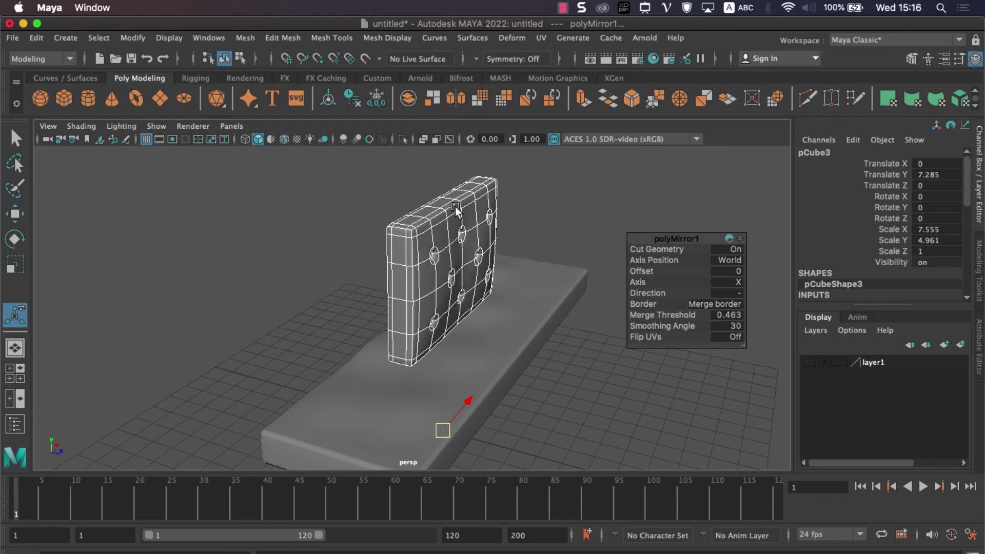
left_click_drag(490, 310, 569, 314, "alt")
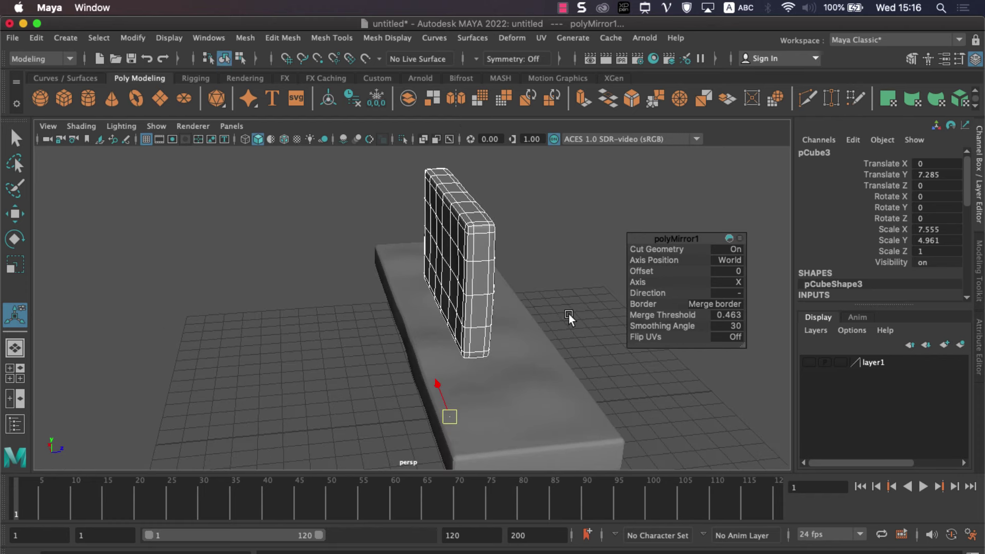
left_click(736, 284)
left_click(744, 297)
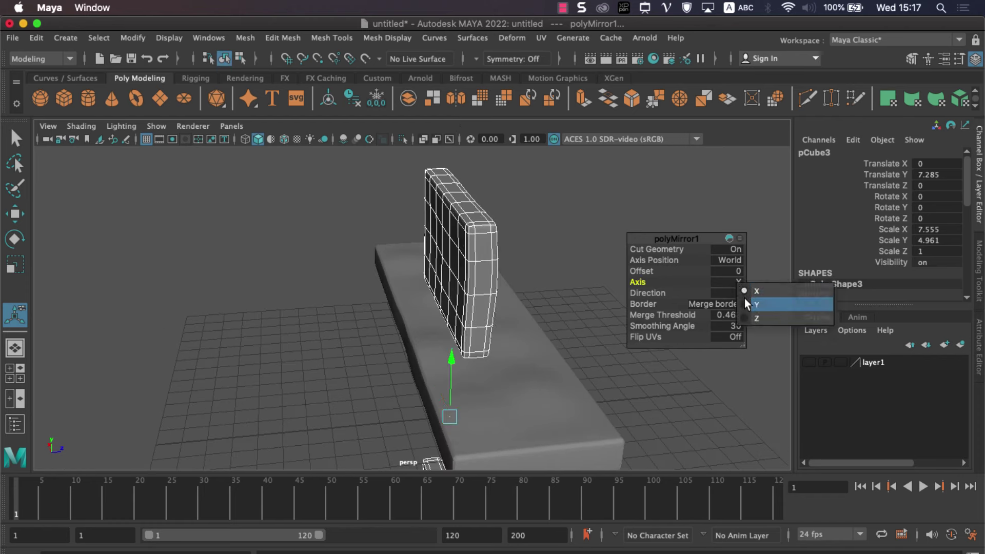
left_click(718, 282)
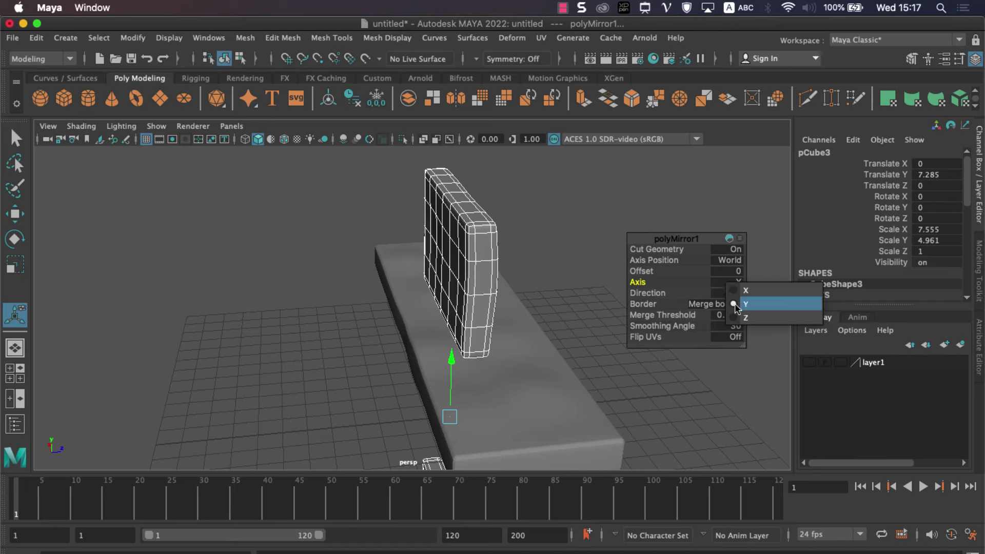
left_click(725, 316)
mouse_move(548, 304)
left_mouse_down("alt")
mouse_move(524, 325)
mouse_move(484, 314)
mouse_move(550, 322)
mouse_move(518, 322)
left_mouse_up("alt")
mouse_move(507, 426)
left_mouse_down()
mouse_move(436, 423)
mouse_move(516, 424)
left_mouse_up()
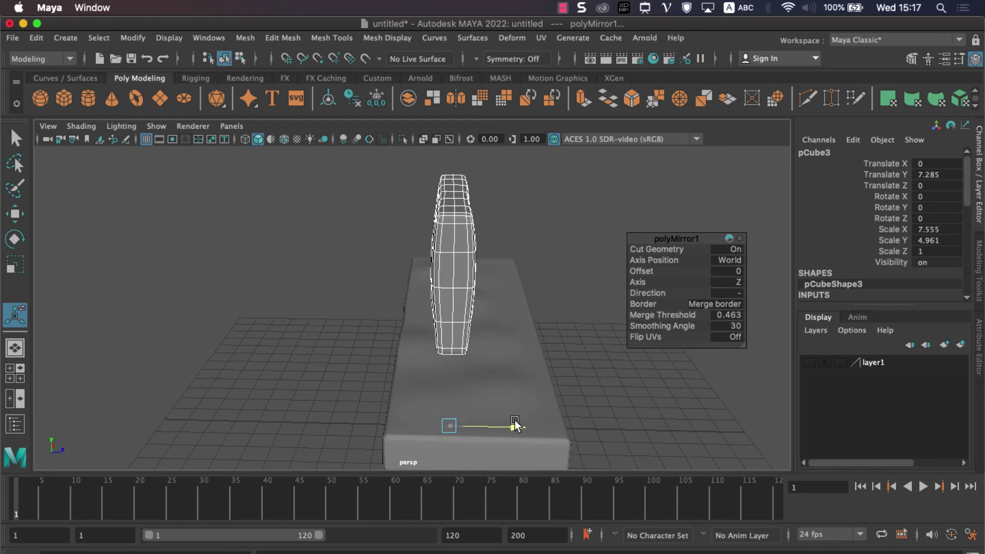
mouse_move(513, 390)
left_mouse_down("alt")
mouse_move(504, 330)
mouse_move(529, 333)
mouse_move(462, 352)
mouse_move(451, 345)
left_mouse_up("alt")
- Reselect the cushion and delete its construction history
left_click(342, 295)
left_click(432, 284)
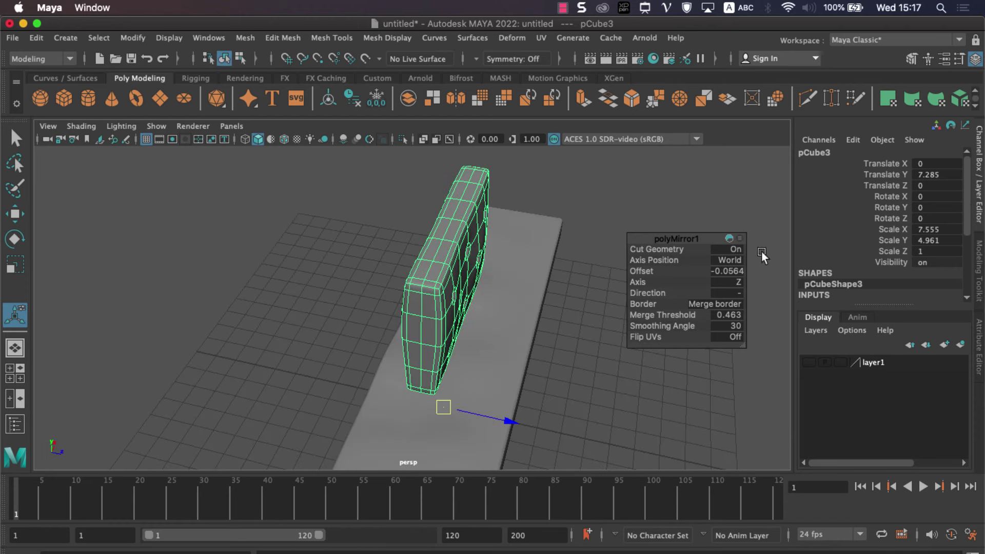
scroll(836, 241, "down", 5)
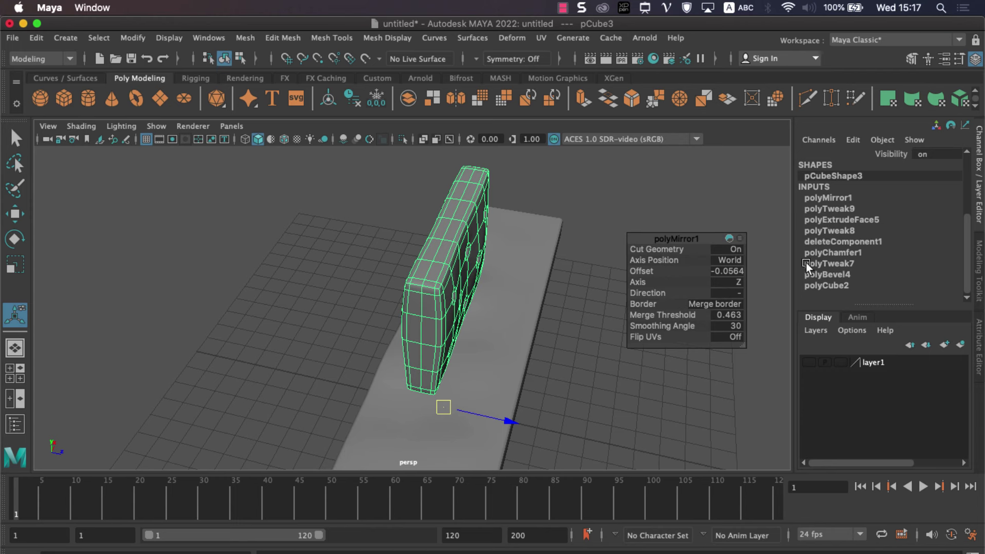
left_click(37, 38)
mouse_move(77, 199)
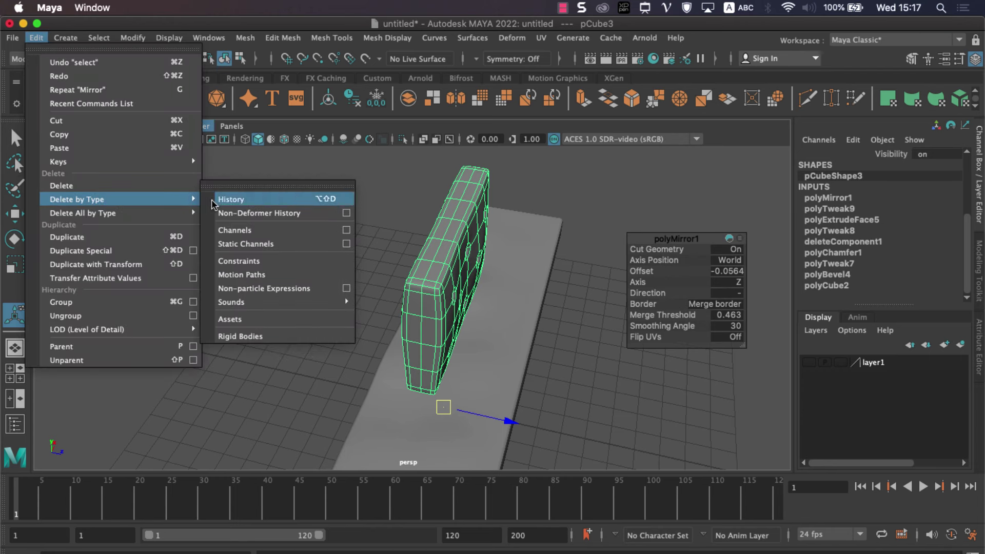
left_click(216, 200)
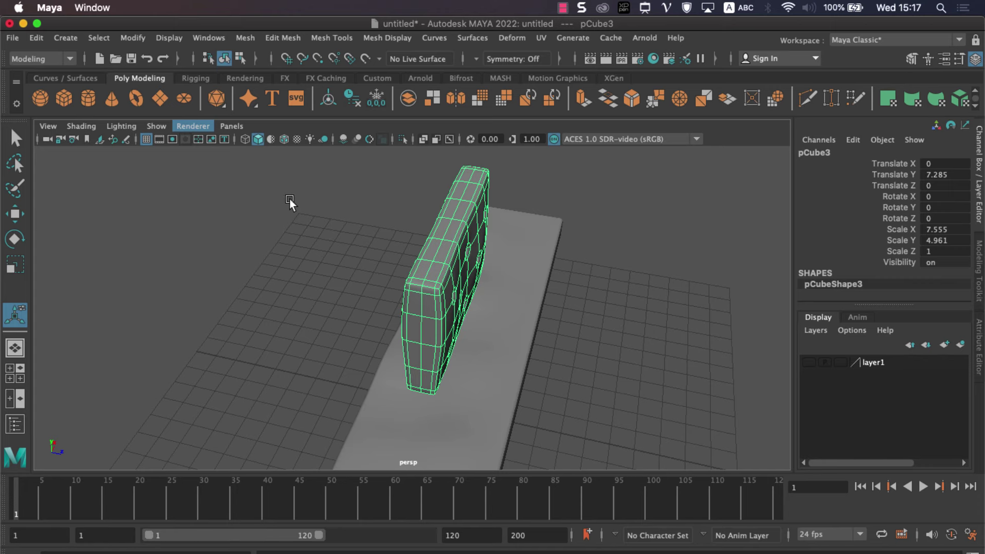
mouse_move(290, 199)
left_mouse_down("alt")
mouse_move(364, 273)
mouse_move(318, 253)
mouse_move(360, 248)
mouse_move(312, 253)
left_mouse_up("alt")
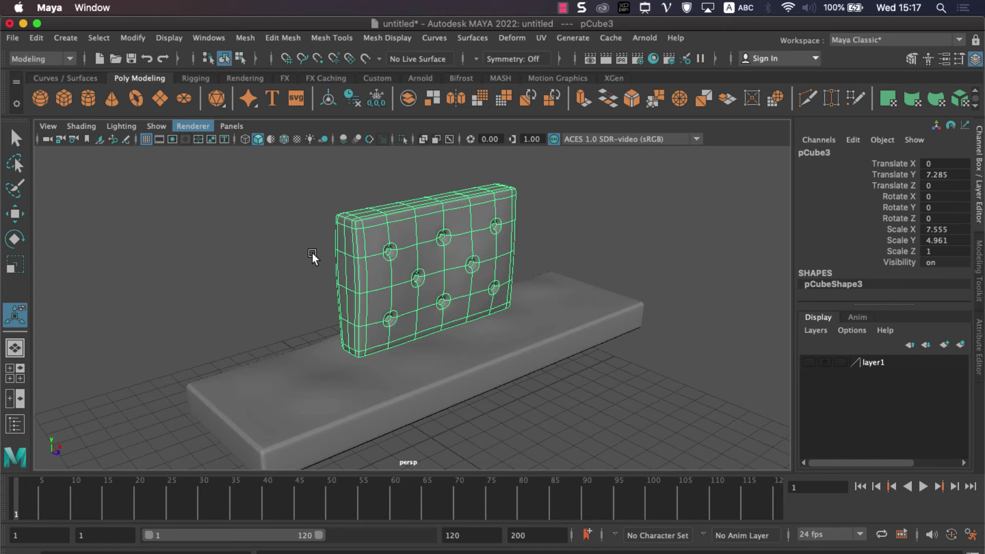
- Unhide layer1 and set the cushion against the backrest on the sofa's left half
left_click(809, 362)
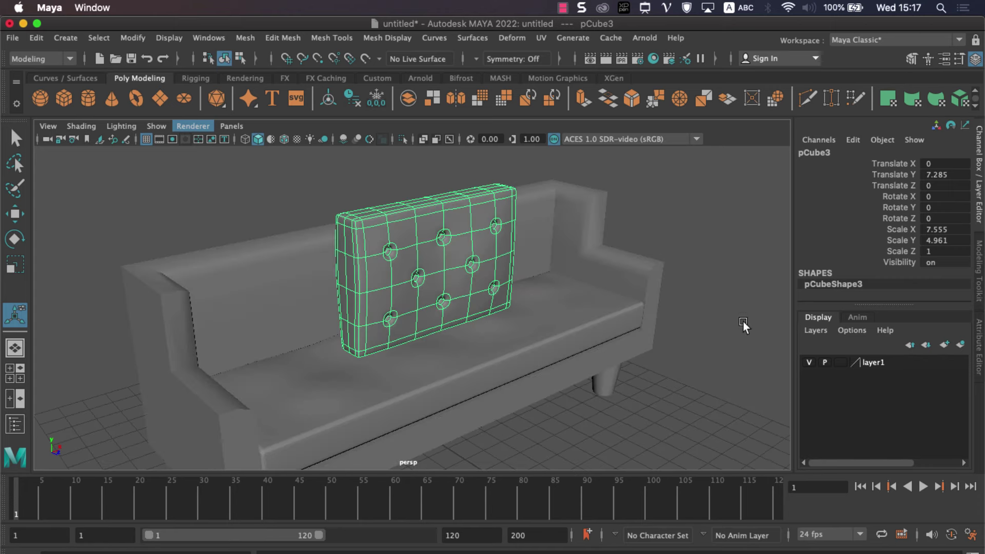
left_click_drag(487, 305, 451, 316, "alt")
left_click(14, 221)
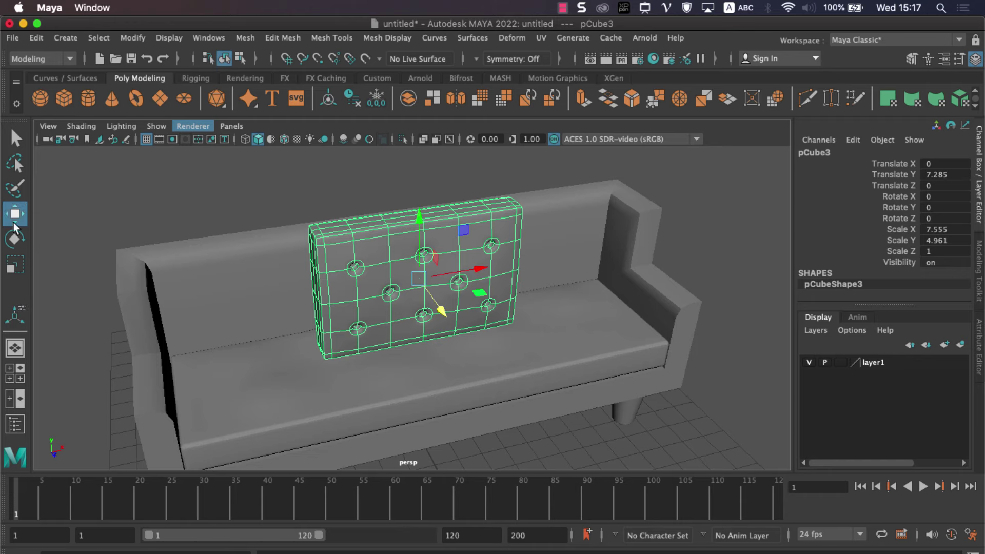
left_click_drag(205, 267, 378, 315, "alt")
left_click(332, 240)
left_click(454, 279)
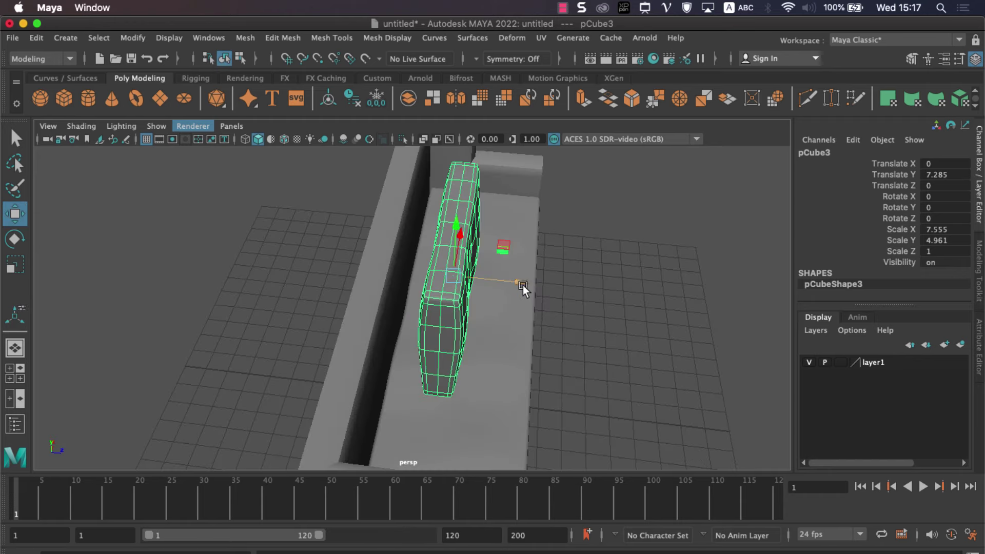
mouse_move(516, 283)
left_mouse_down()
mouse_move(480, 279)
mouse_move(362, 331)
left_mouse_up()
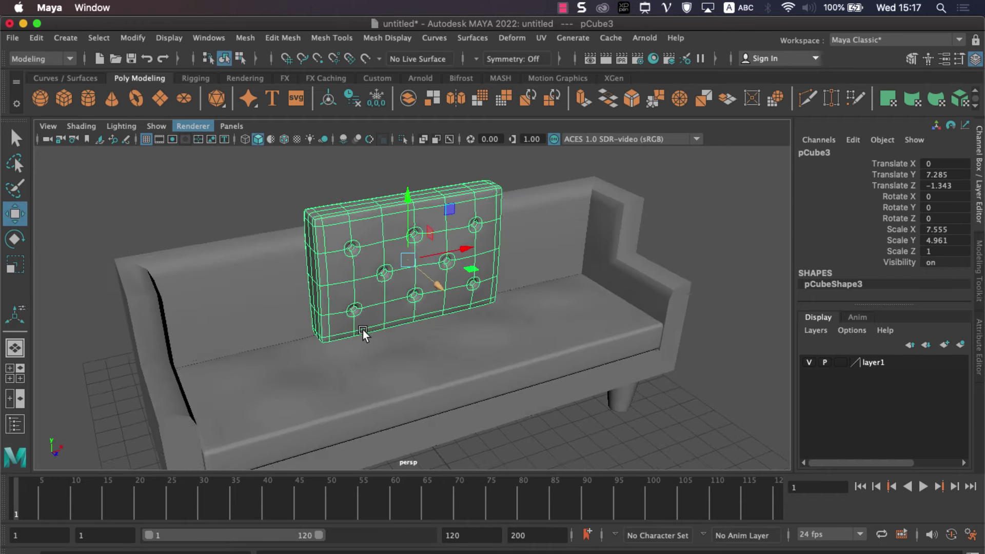
mouse_move(446, 258)
left_mouse_down()
mouse_move(325, 269)
mouse_move(334, 334)
left_mouse_up()
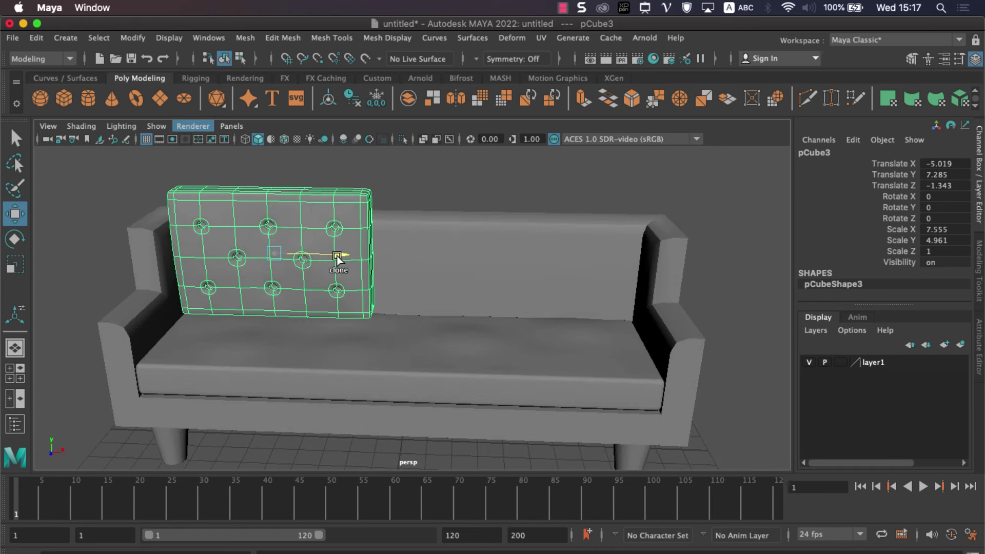
- Duplicate the cushion onto the right half of the sofa
mouse_move(344, 263)
left_mouse_down("shift")
mouse_move(543, 275)
mouse_move(534, 277)
left_mouse_up("shift")
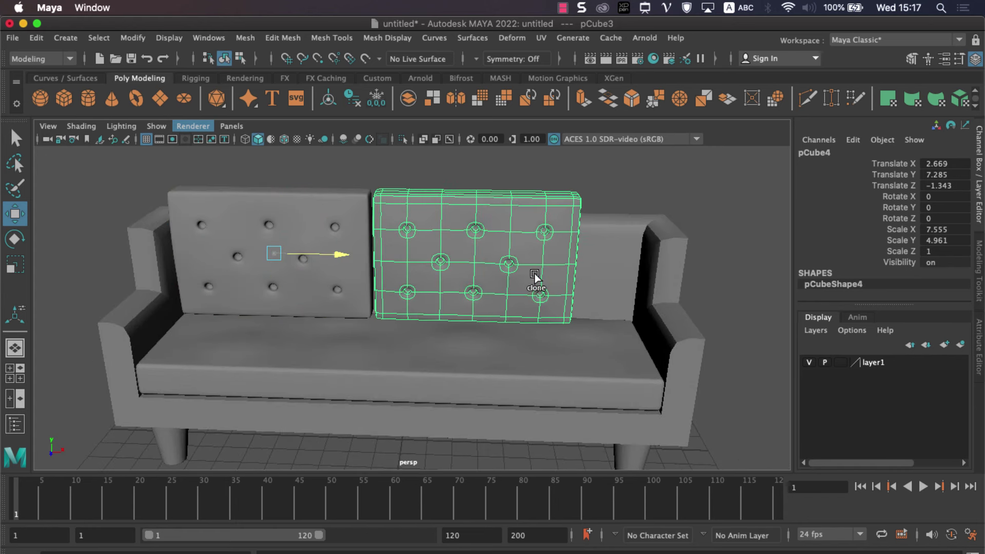
left_click(636, 184)
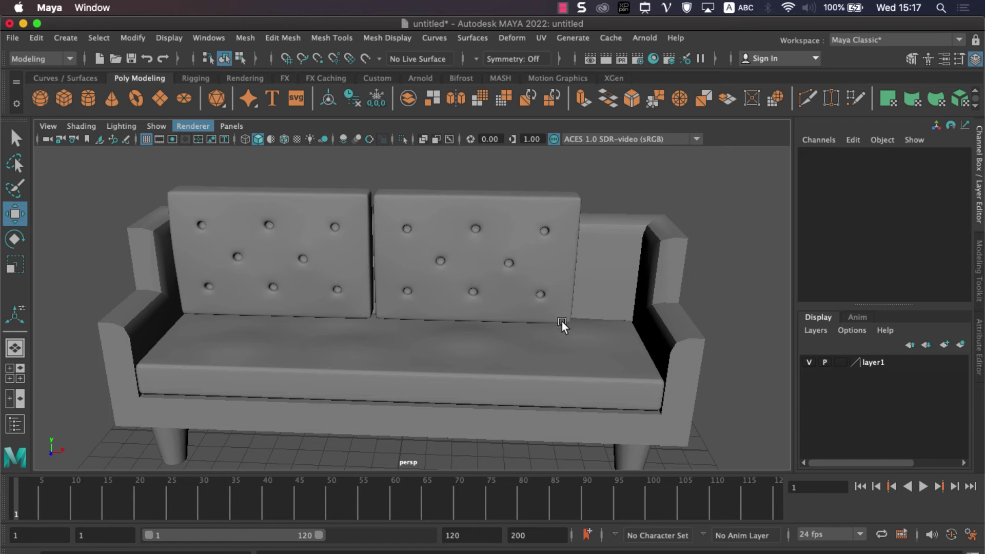
mouse_move(562, 322)
left_mouse_down("alt")
mouse_move(568, 358)
mouse_move(582, 355)
mouse_move(565, 282)
mouse_move(531, 325)
mouse_move(447, 306)
left_mouse_up("alt")
- Scale both back cushions to Scale X 8.403 and Y 5.279
left_click(443, 281)
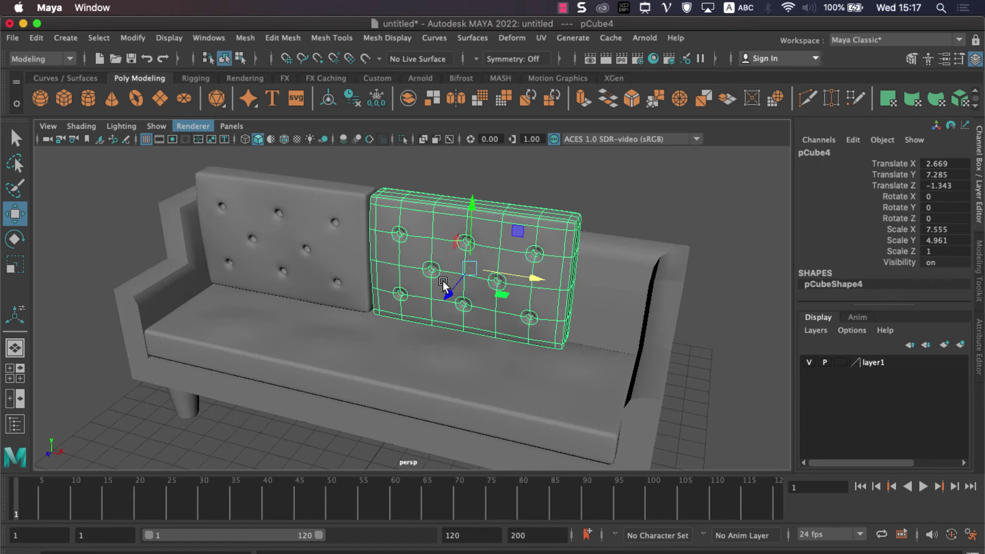
left_click(313, 259)
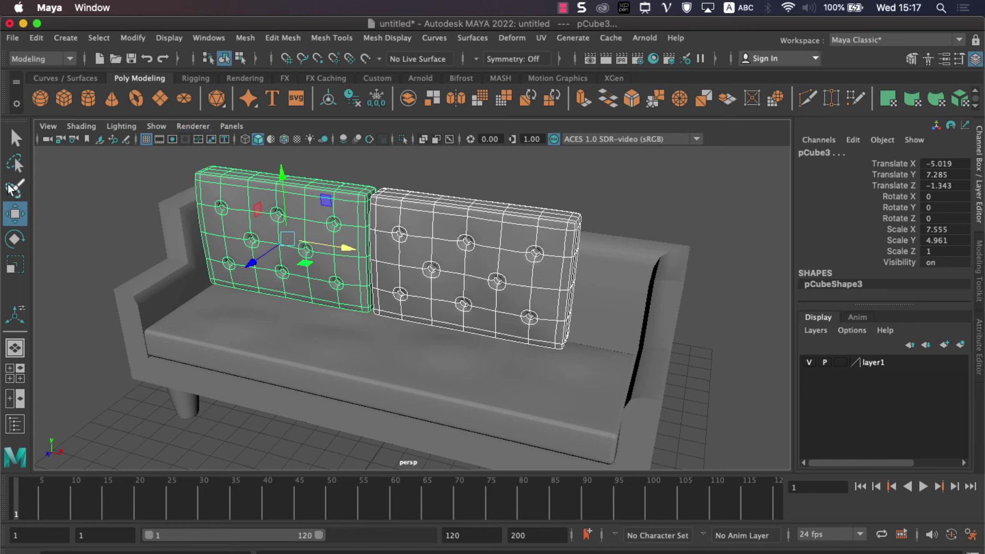
left_click(16, 264)
left_click_drag(344, 247, 351, 251)
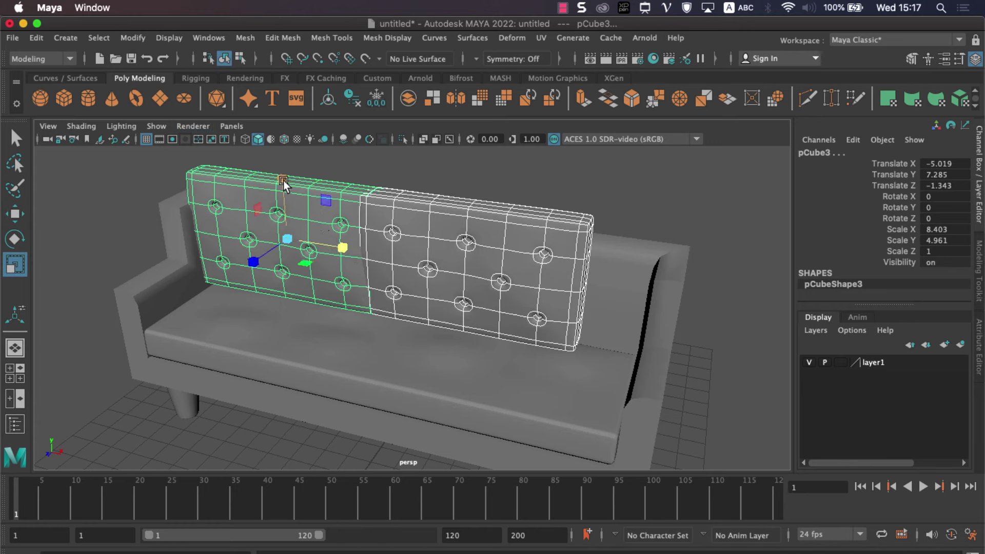
left_click_drag(283, 180, 283, 177)
- Reposition the two back cushions to close the gap between them
left_click(17, 215)
left_click(100, 193)
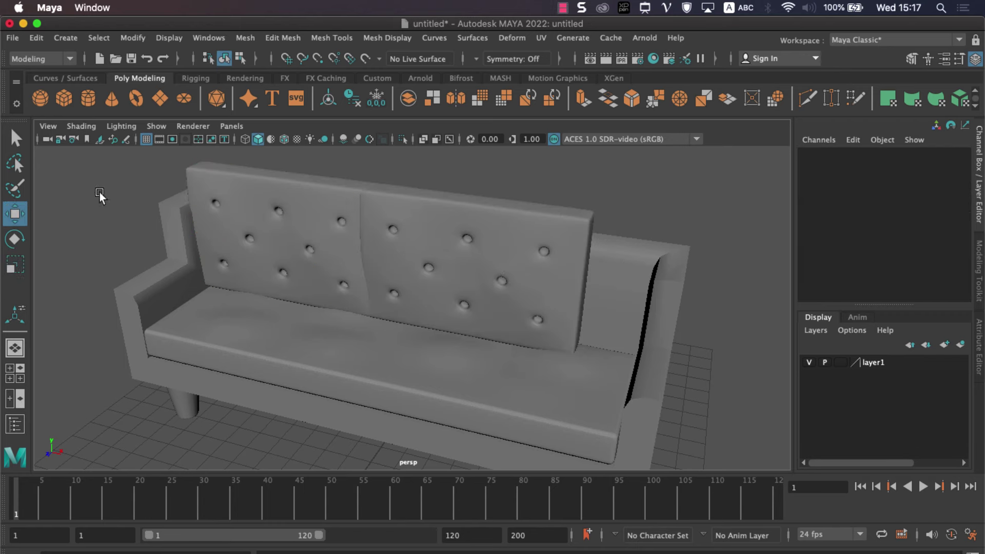
left_click(507, 253)
left_click_drag(536, 292, 582, 285)
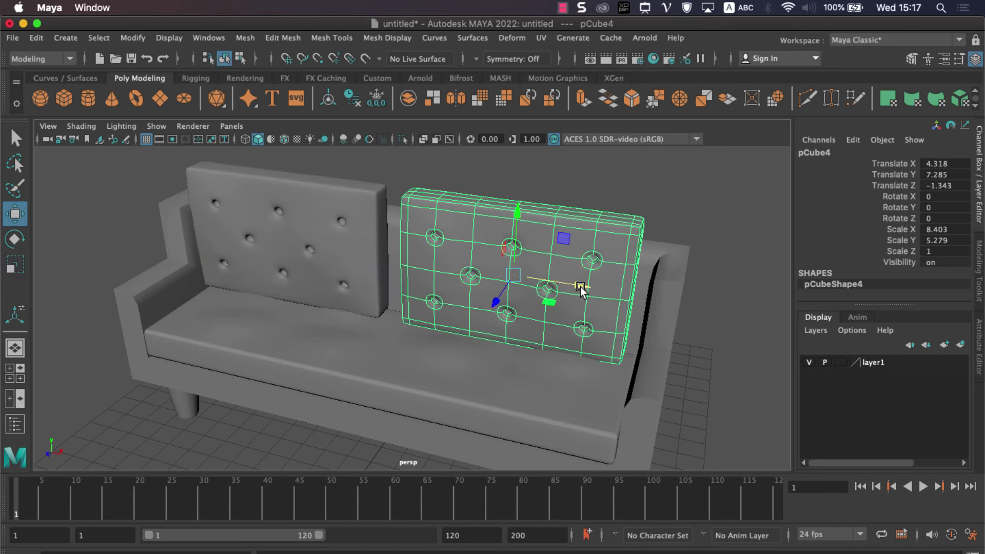
left_click(333, 254)
left_click_drag(337, 251, 352, 252)
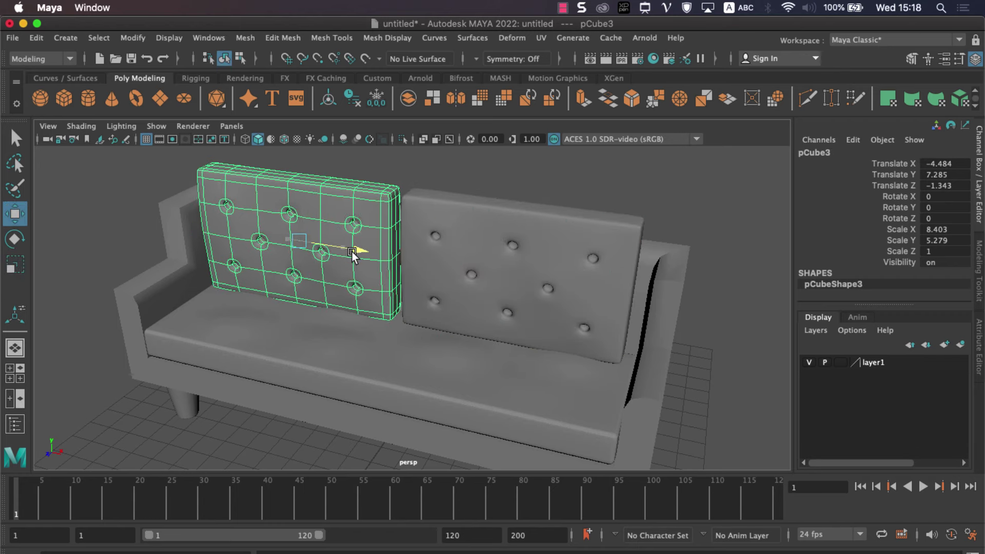
- Deepen the sofa base pCube1 to Scale Z 6.839
mouse_move(413, 290)
left_mouse_down("alt")
mouse_move(564, 302)
mouse_move(565, 346)
left_mouse_up("alt")
left_click(604, 372)
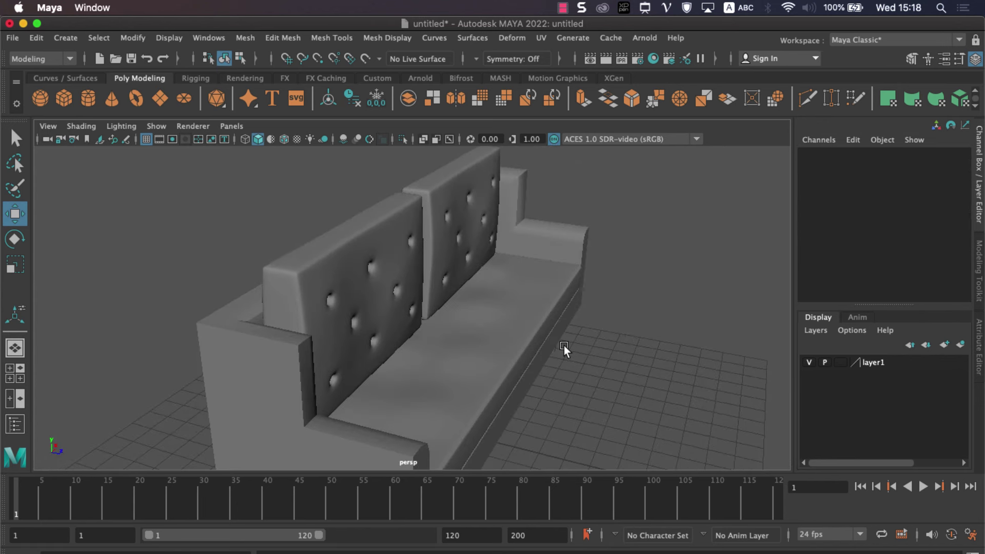
left_click(306, 369)
left_click(19, 264)
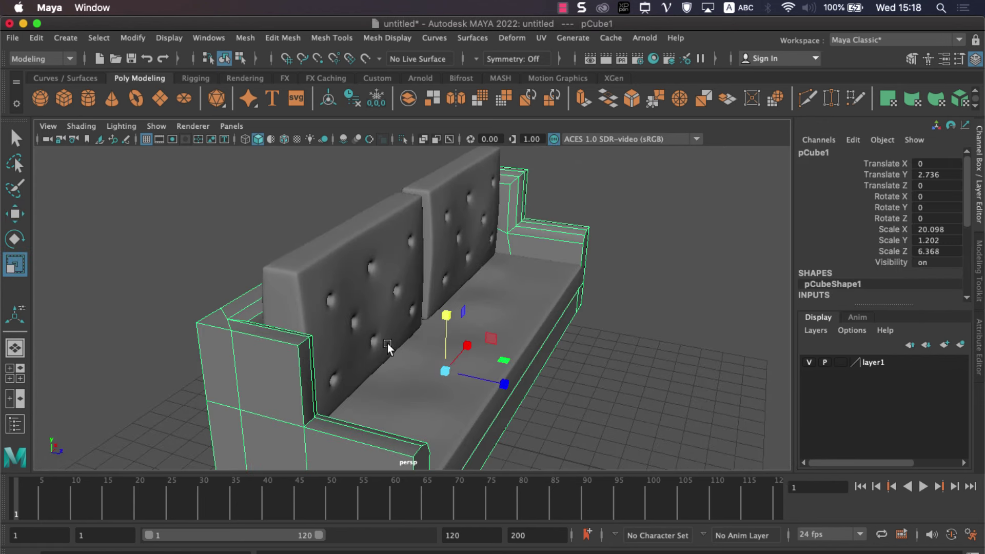
left_click_drag(491, 383, 503, 385)
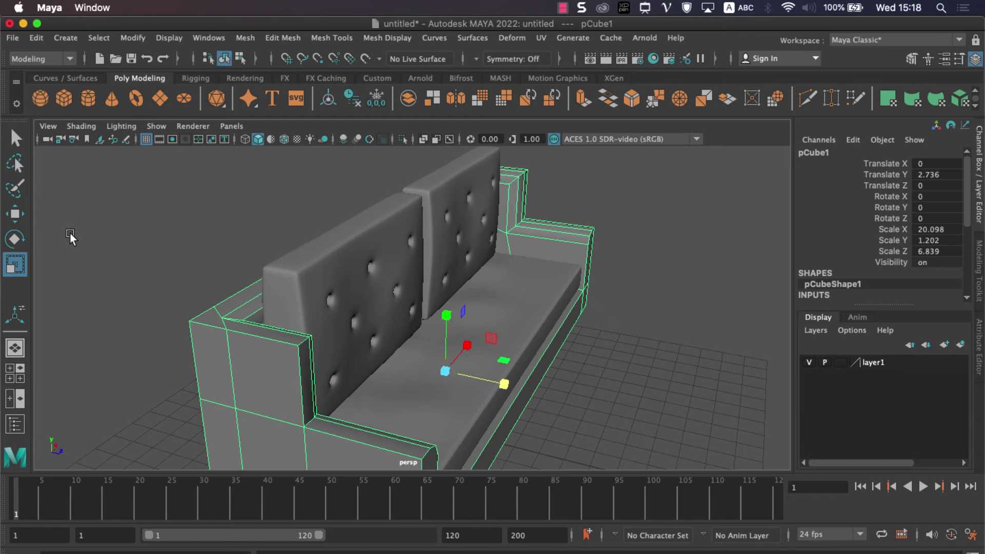
- Shift both back cushions together and nudge the seat cushion along X
left_click(16, 215)
left_click(299, 269)
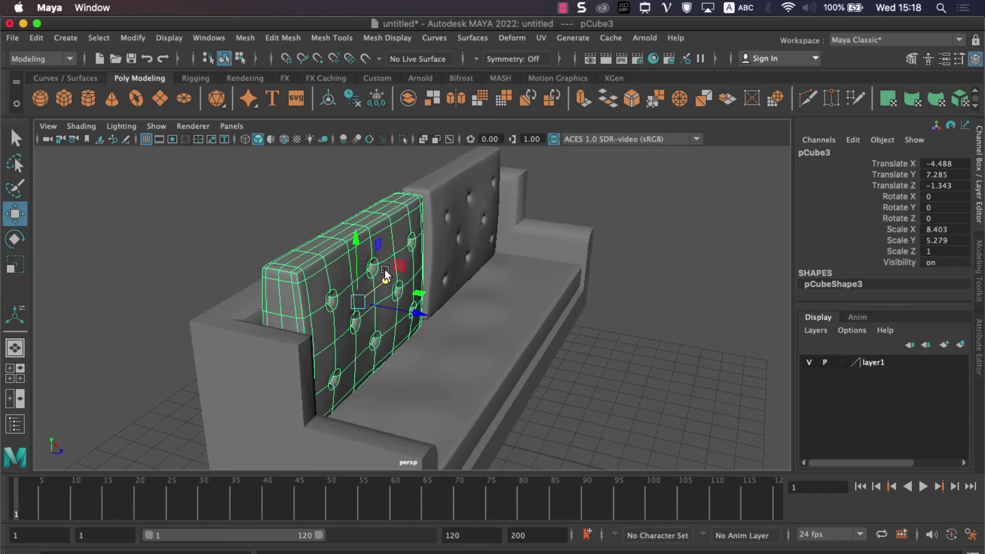
left_click(448, 242, "shift")
mouse_move(513, 234)
left_mouse_down()
mouse_move(500, 230)
mouse_move(513, 234)
left_mouse_up()
left_click(509, 300)
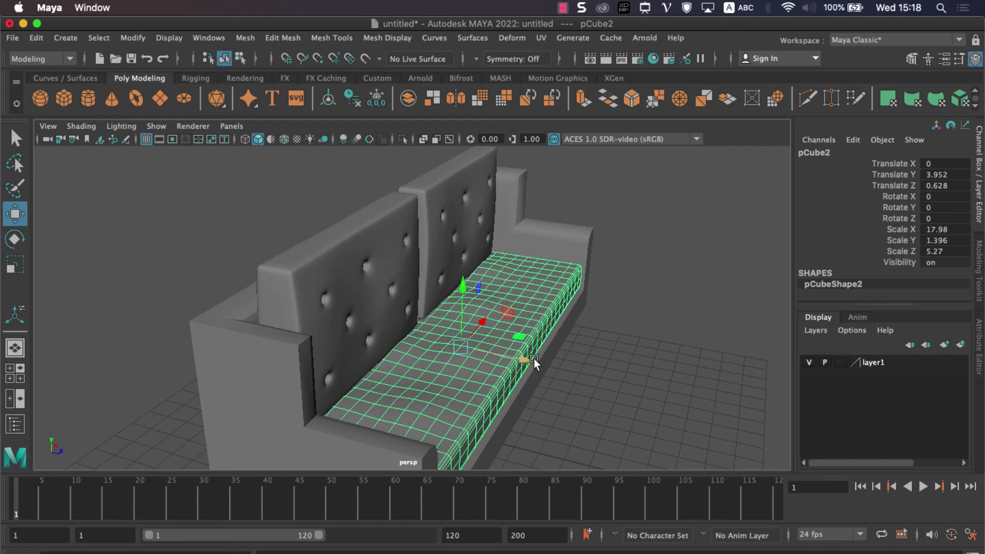
left_click_drag(534, 359, 526, 364)
left_click(627, 393)
scroll(627, 393, "down", 3)
- Select both tufted back cushions and scale them to Z 0.776, slimming them front to back
scroll(626, 379, "down", 2)
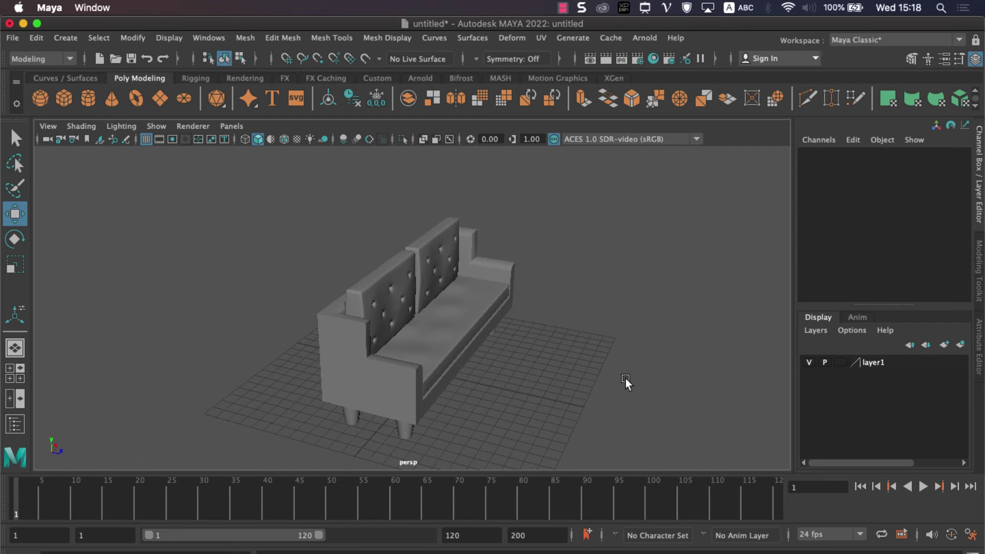
mouse_move(626, 379)
left_mouse_down("alt")
mouse_move(433, 386)
mouse_move(433, 368)
mouse_move(466, 361)
left_mouse_up("alt")
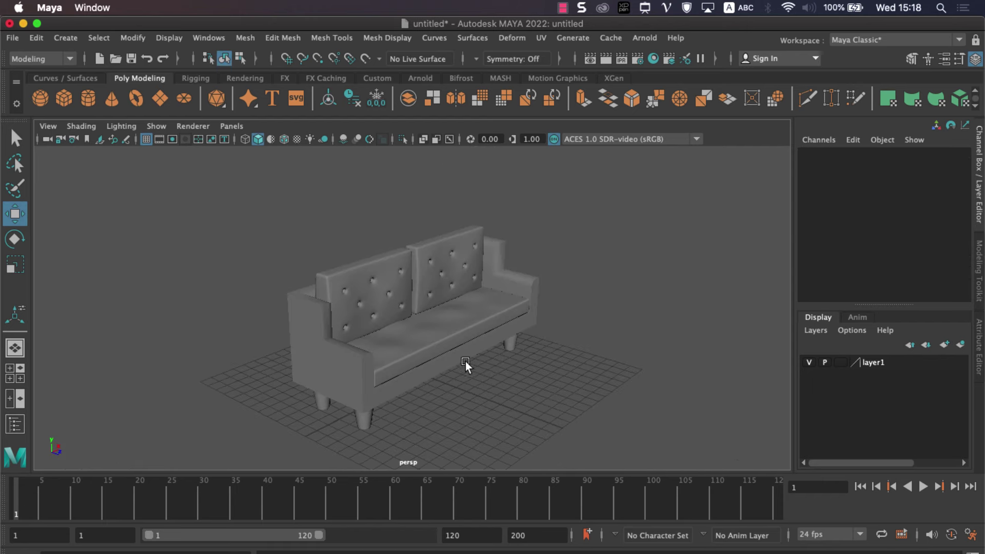
left_click(372, 292)
left_click(445, 272, "shift")
left_click(16, 272)
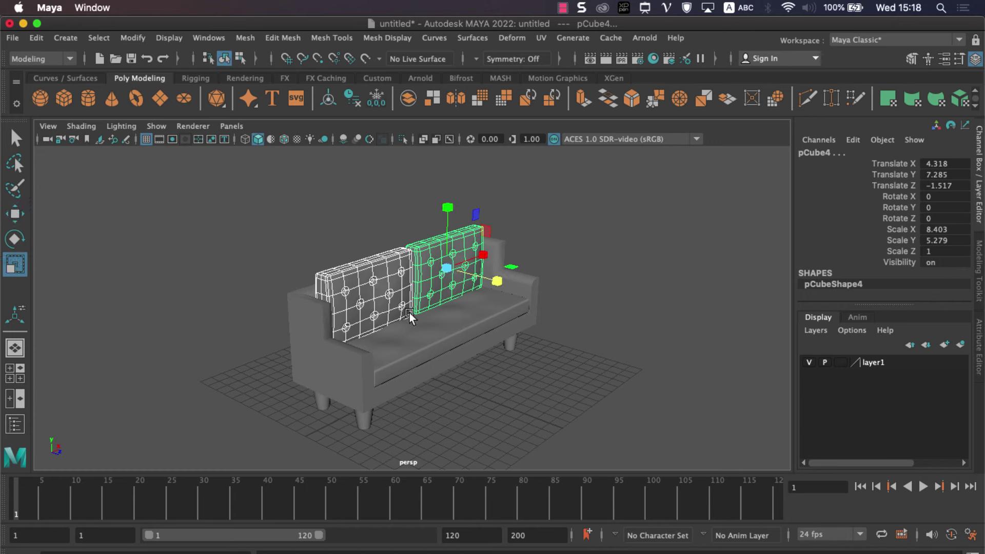
left_click_drag(490, 284, 476, 281)
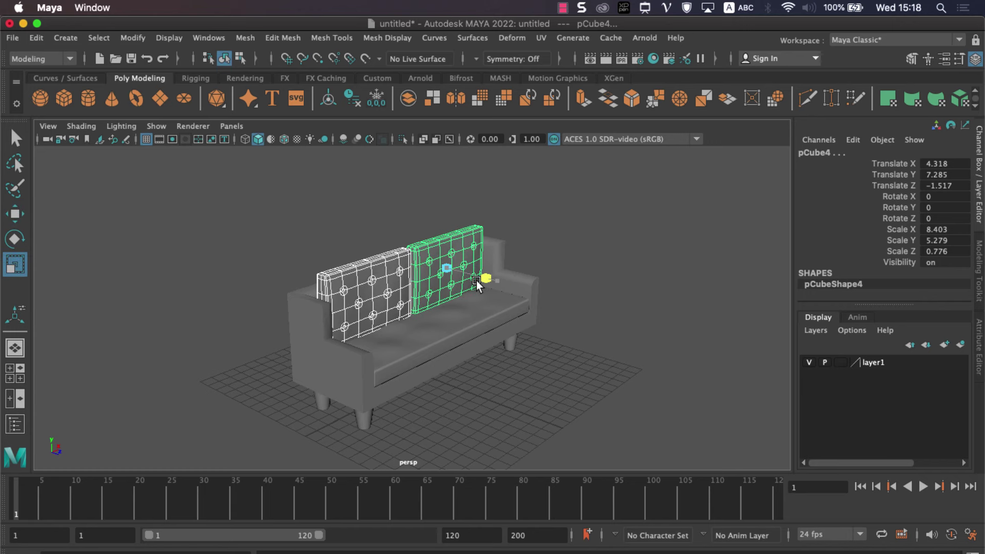